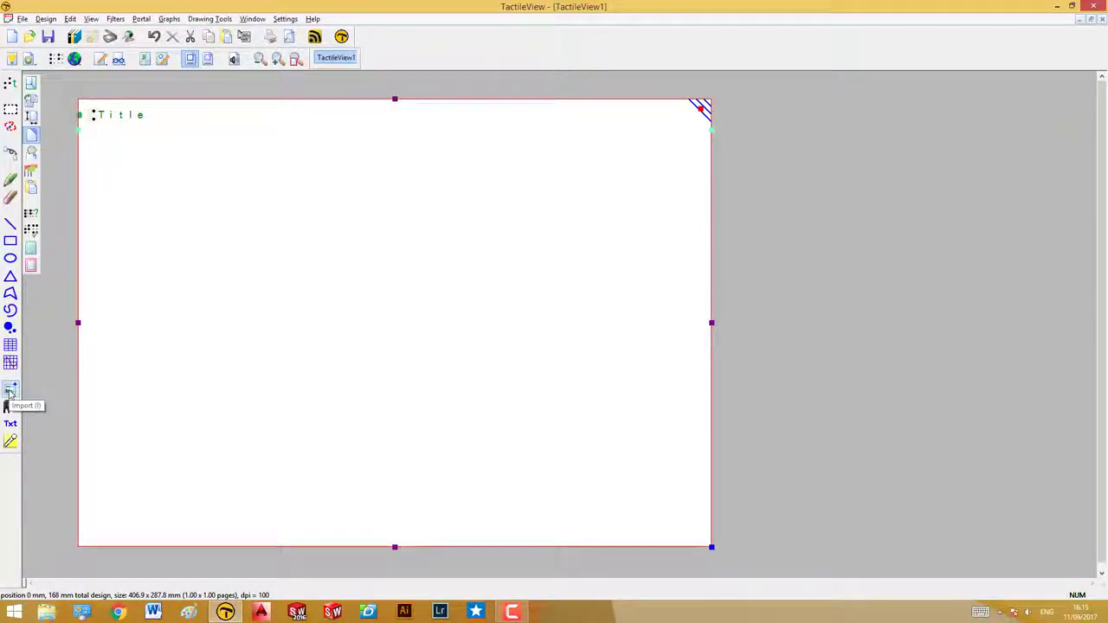
# Import the image Cruise map.png from the Tutorials folder on the desktop and place it near the page's upper-left corner
pyautogui.click(10, 392)
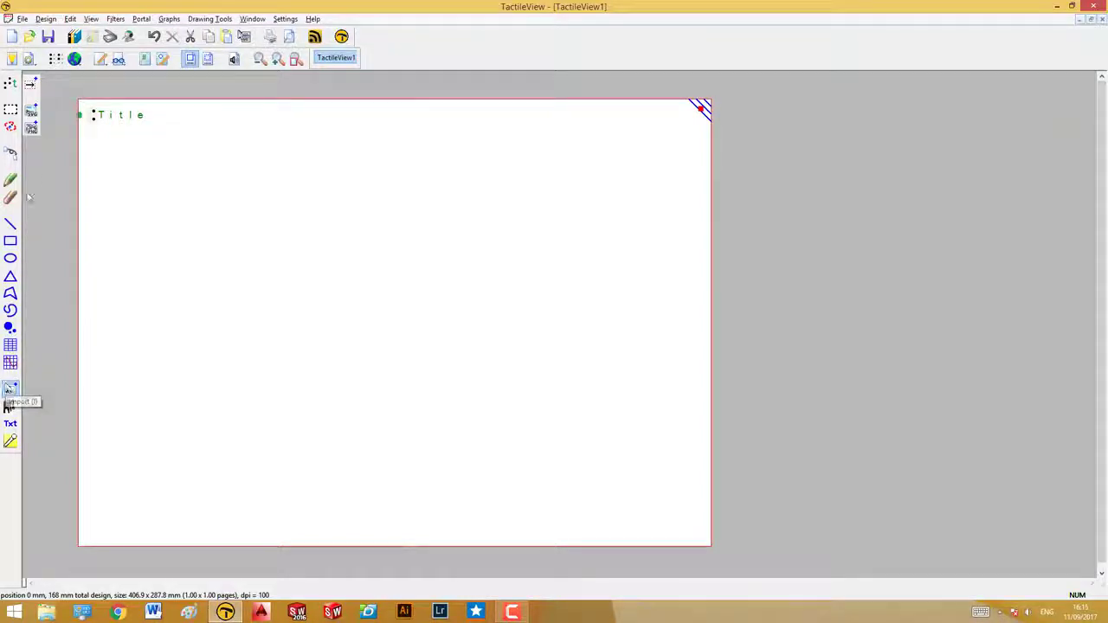
pyautogui.click(31, 130)
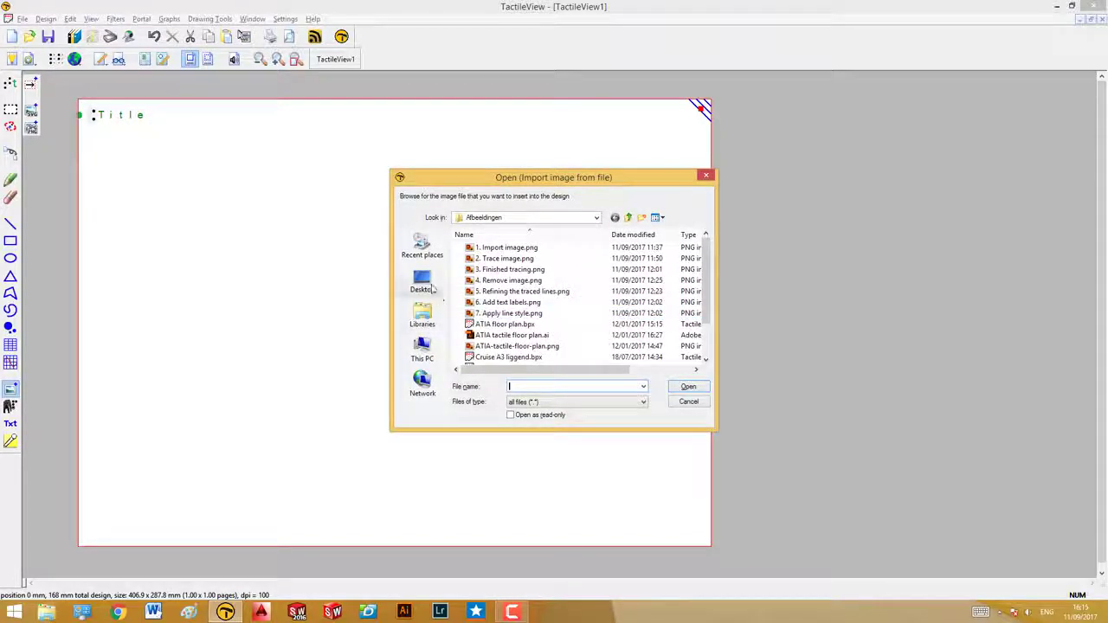
pyautogui.click(422, 281)
pyautogui.moveTo(707, 251); pyautogui.dragTo(708, 368)
pyautogui.doubleClick(498, 327)
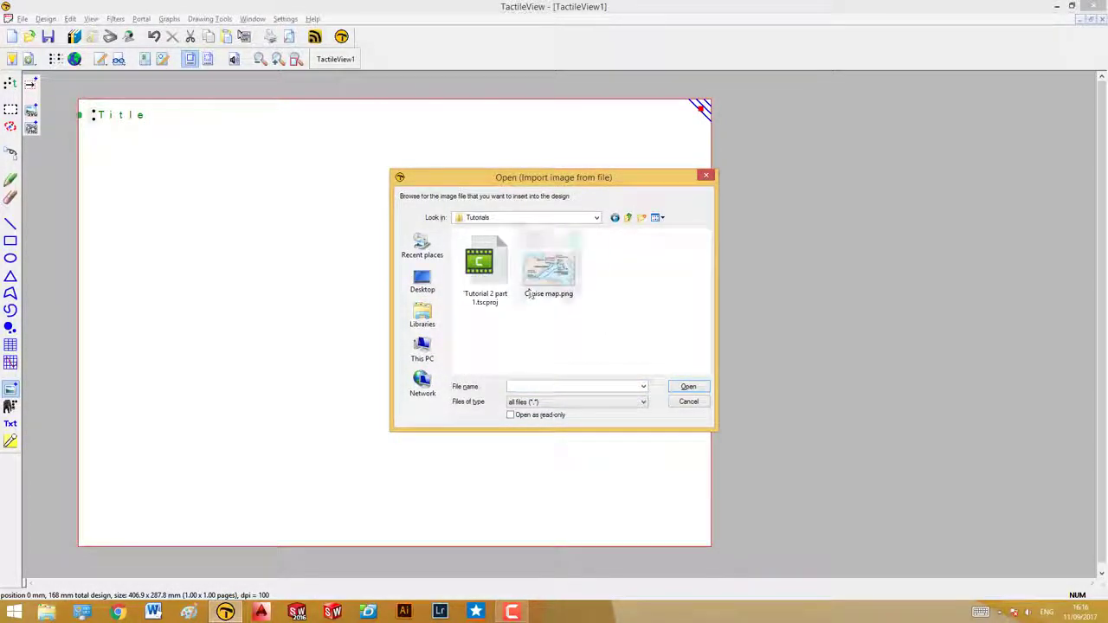
pyautogui.click(531, 294)
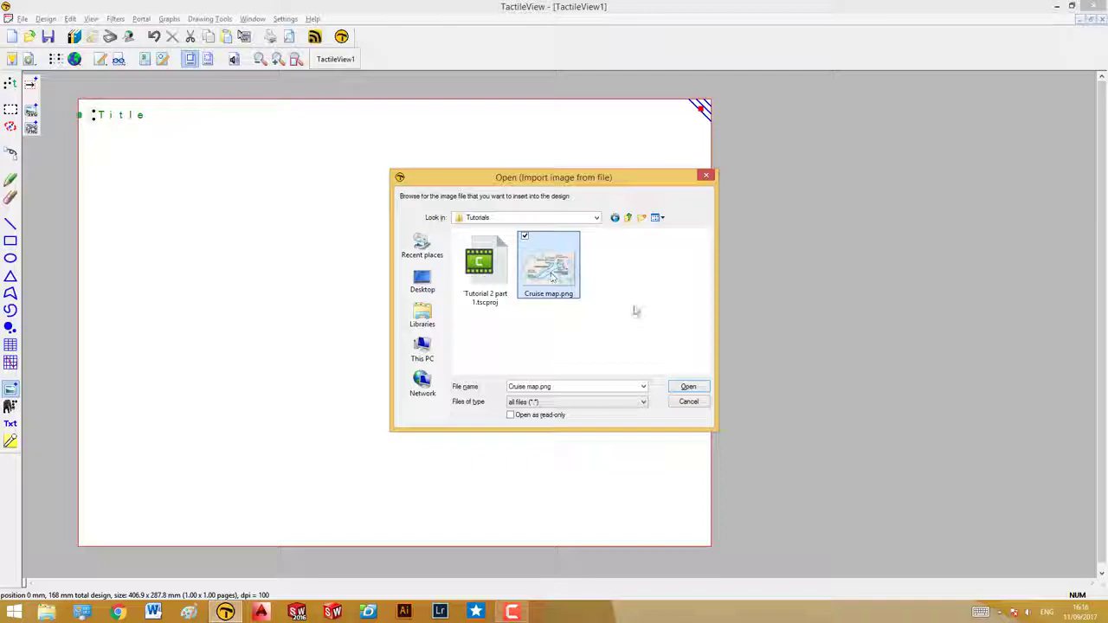
pyautogui.click(684, 387)
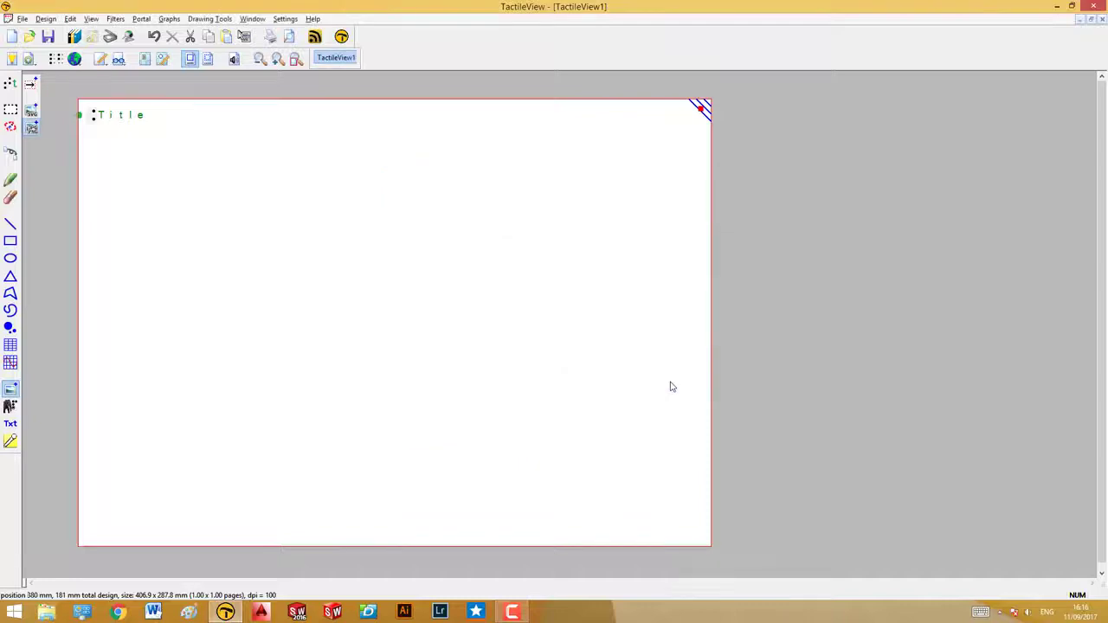
pyautogui.click(84, 139)
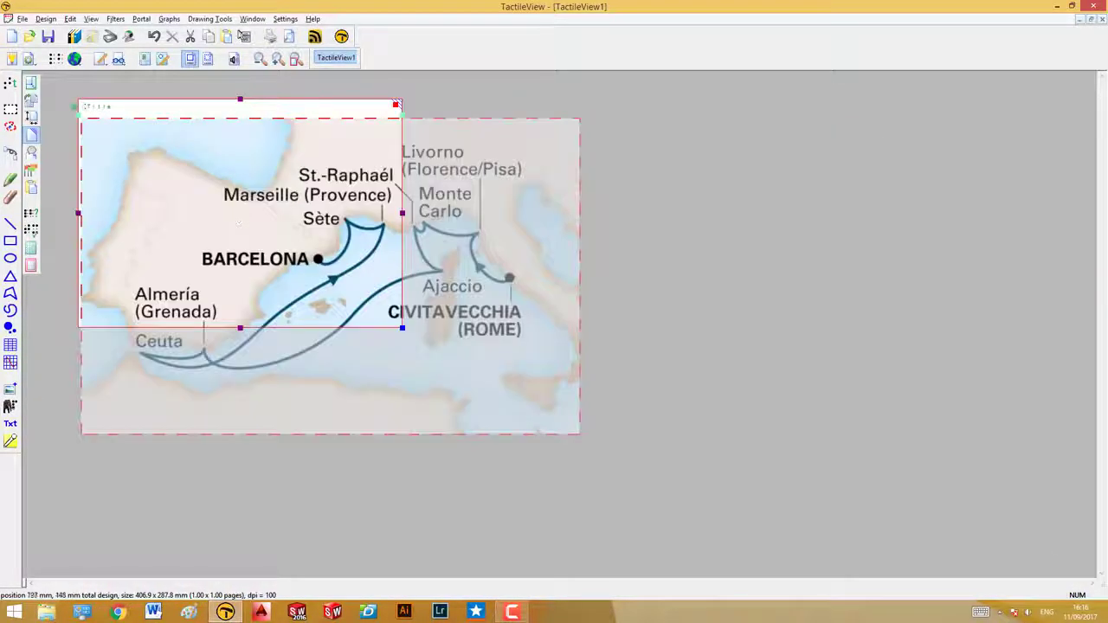
# Scale the map image down to about 387 x 246 mm and position it within the page borders
pyautogui.click(557, 400)
pyautogui.moveTo(576, 433); pyautogui.dragTo(394, 311)
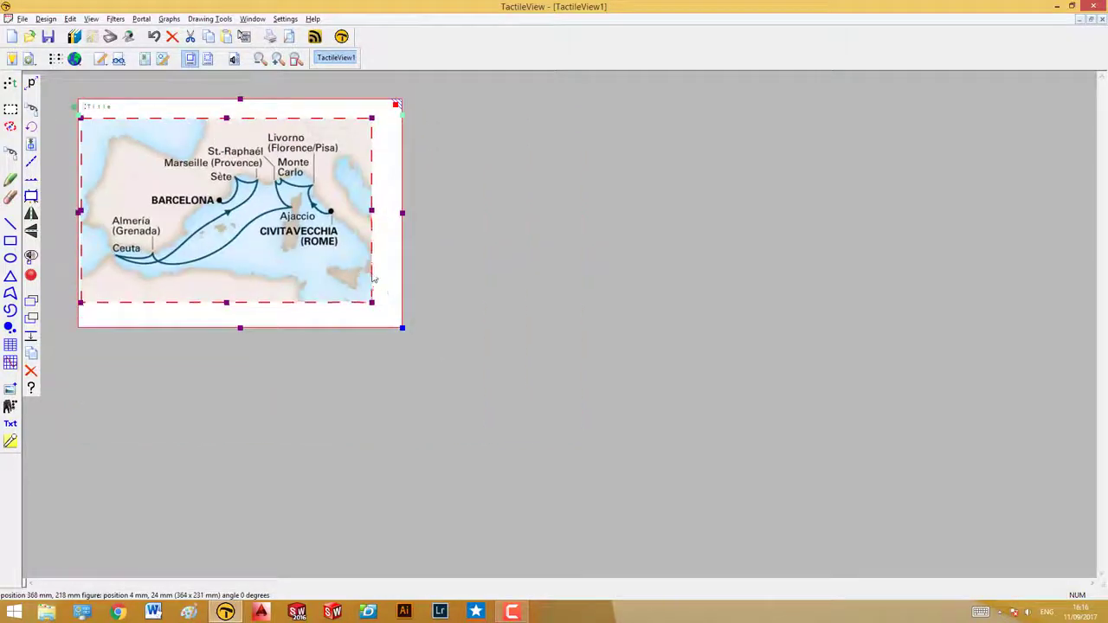
pyautogui.click(325, 268)
pyautogui.scroll(2, 325, 268)
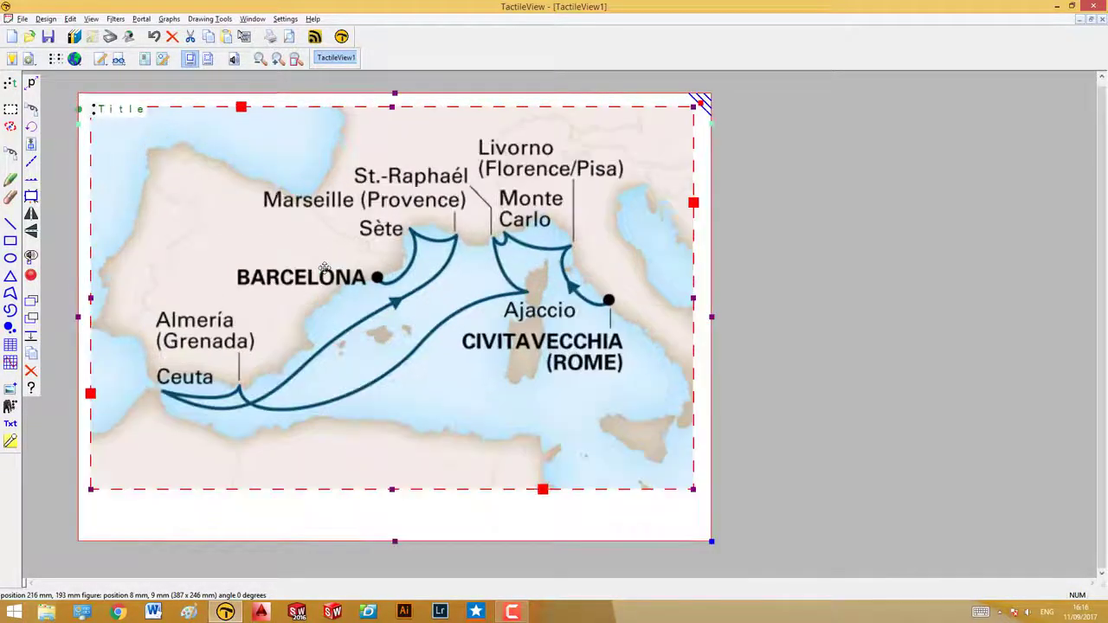
pyautogui.click(787, 363)
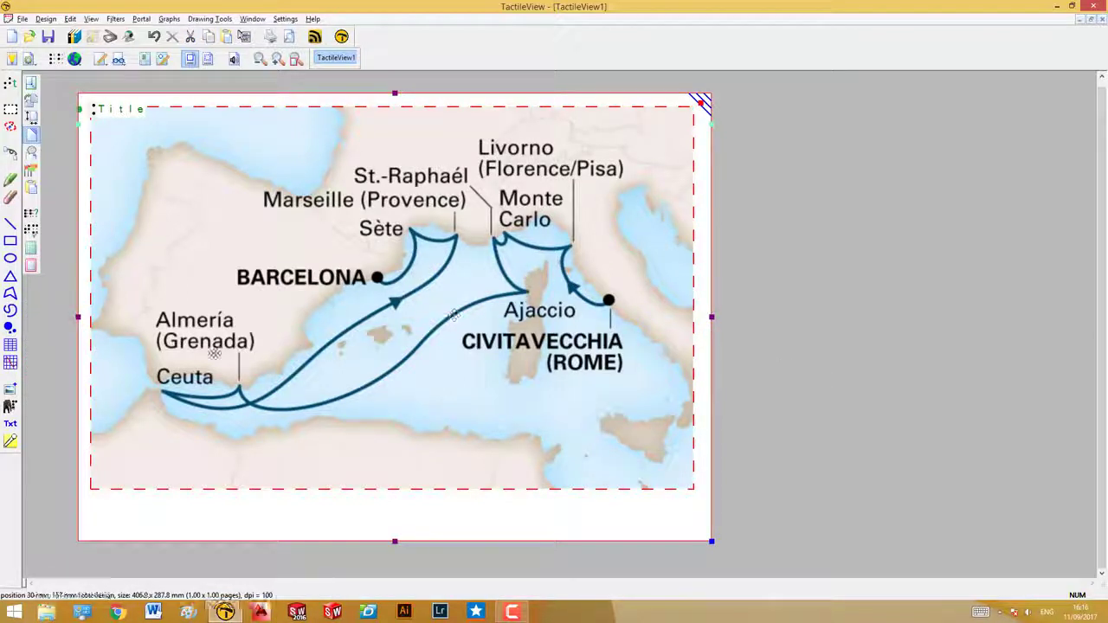
# Start a curve tracing the cruise route from Civitavecchia through Livorno, Monte Carlo and St.-Raphaël to Ajaccio
pyautogui.click(12, 312)
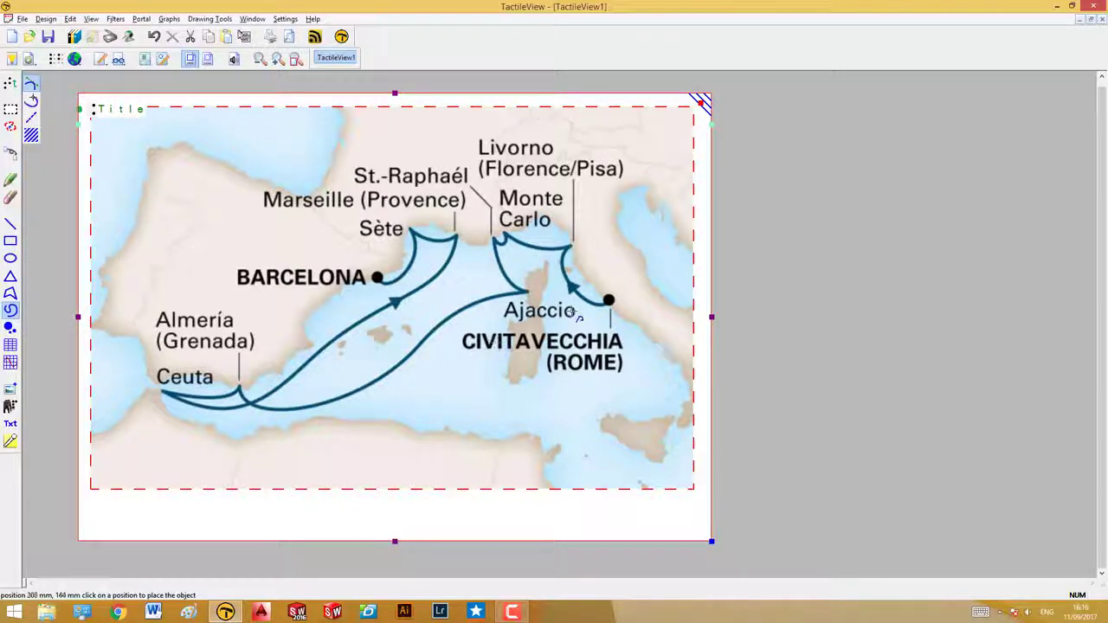
pyautogui.click(610, 302)
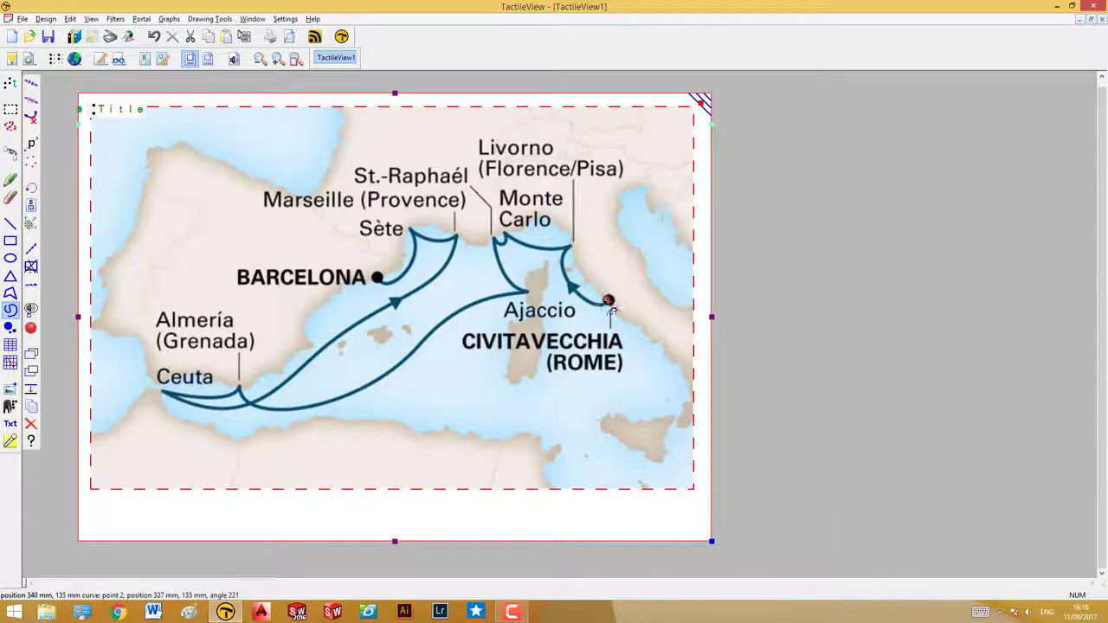
pyautogui.click(570, 249)
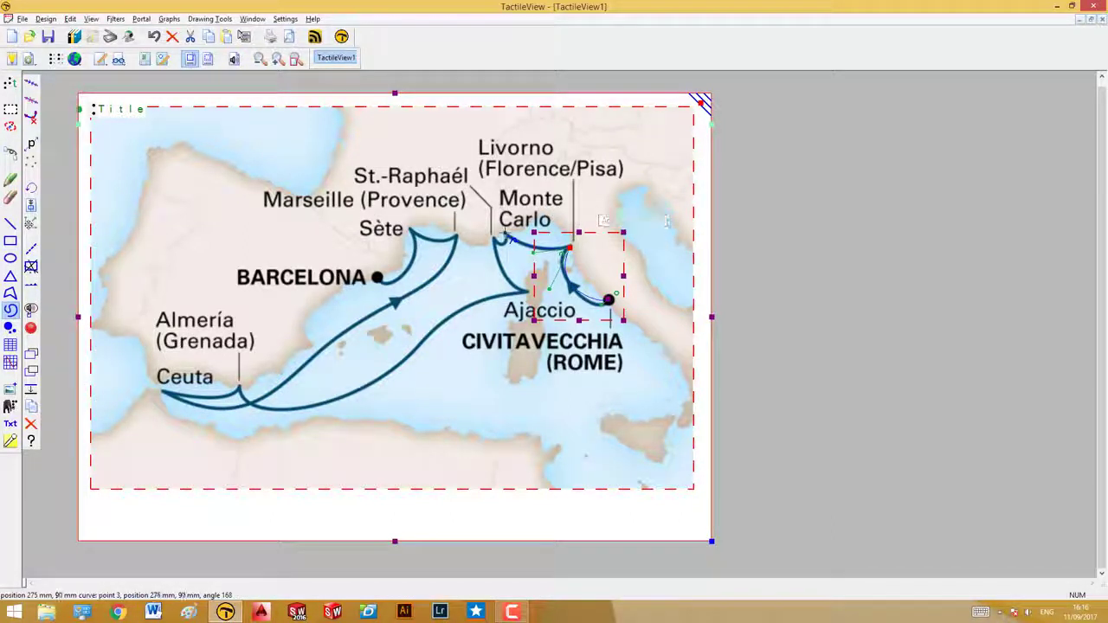
pyautogui.click(510, 239)
pyautogui.click(493, 243)
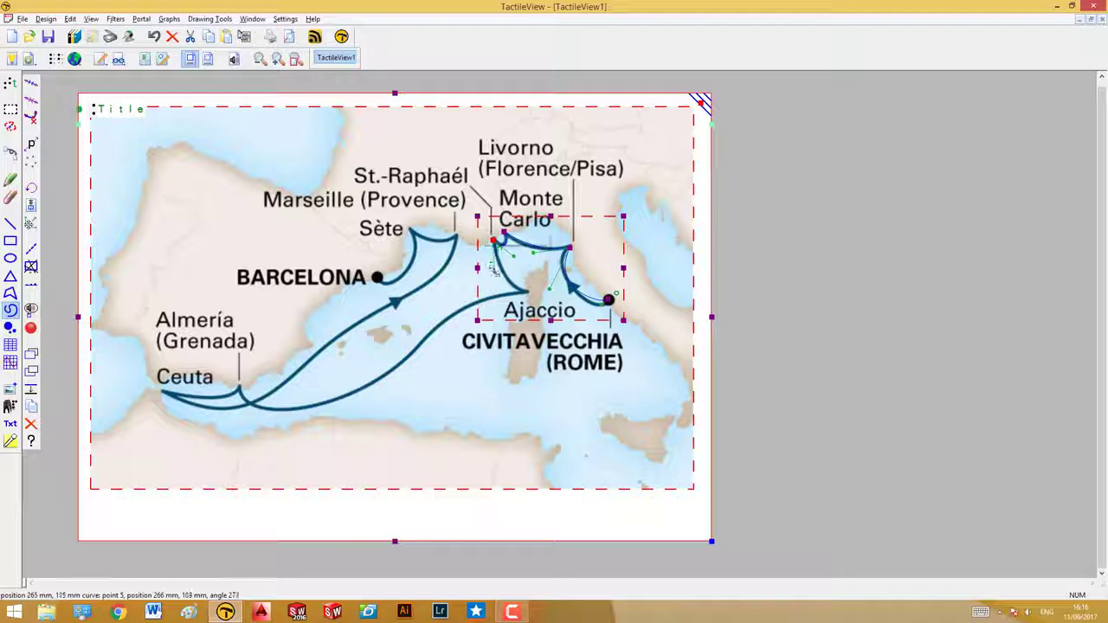
pyautogui.click(526, 293)
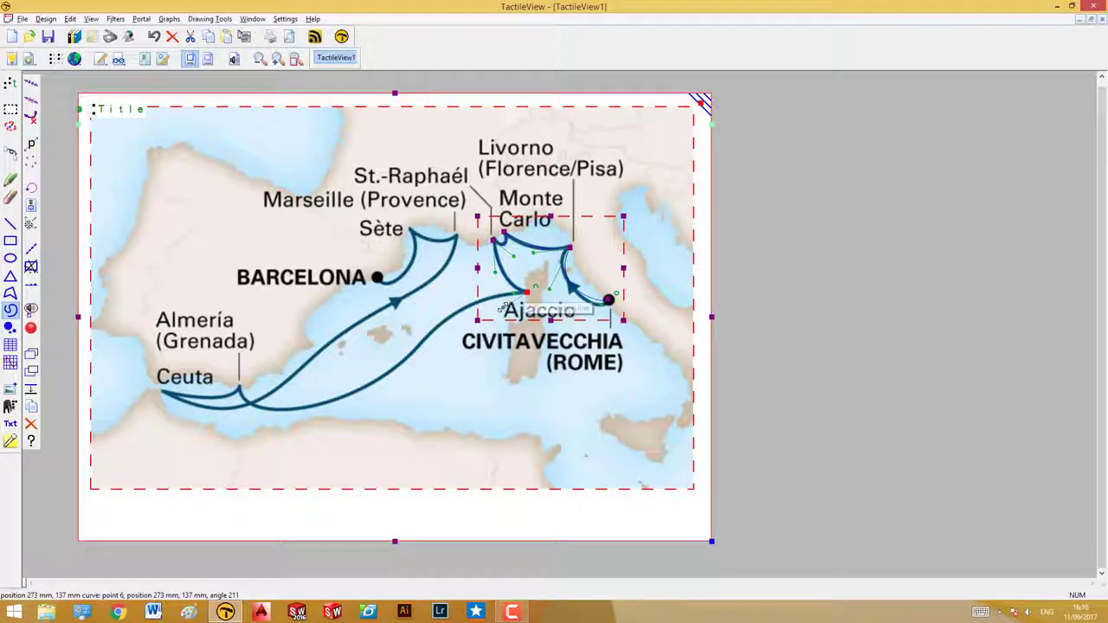
# Continue the route curve through Almería, Ceuta, Marseille and Sète to Barcelona, and finalize it as an open curve
pyautogui.moveTo(408, 355); pyautogui.dragTo(334, 435)
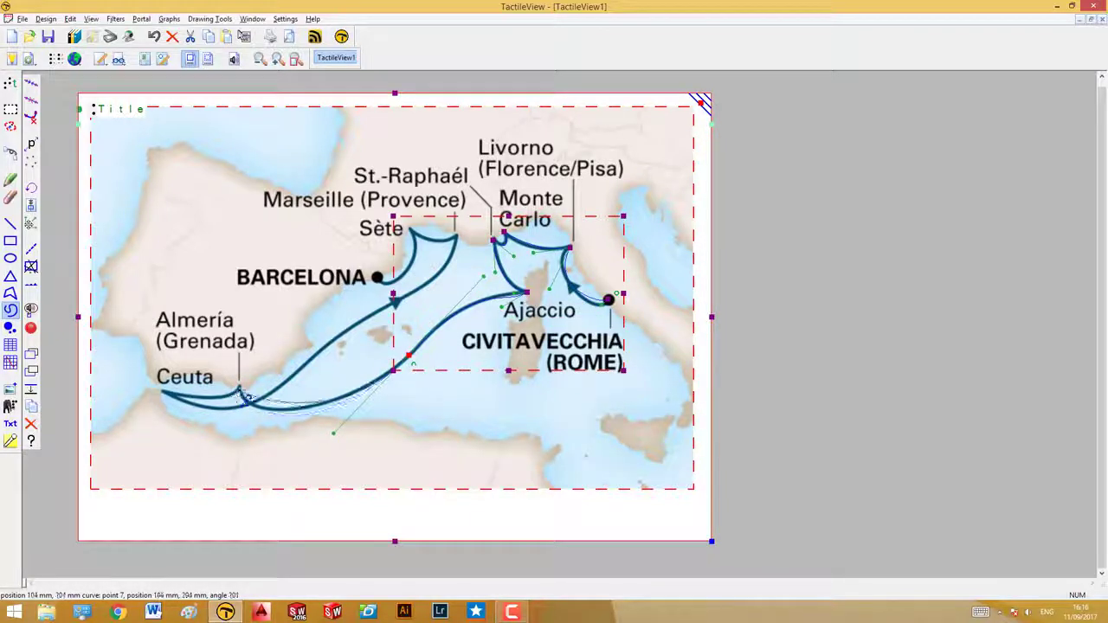
pyautogui.moveTo(240, 391)
pyautogui.mouseDown()
pyautogui.moveTo(239, 365)
pyautogui.moveTo(246, 379)
pyautogui.moveTo(232, 381)
pyautogui.moveTo(242, 375)
pyautogui.mouseUp()
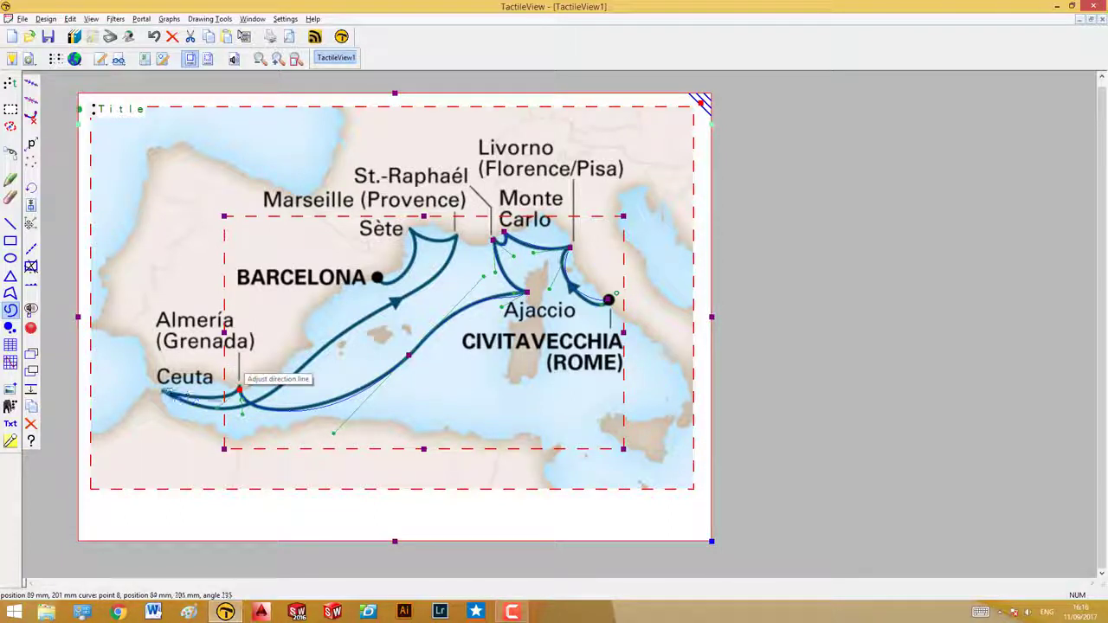
pyautogui.click(162, 394)
pyautogui.moveTo(165, 394); pyautogui.dragTo(167, 399)
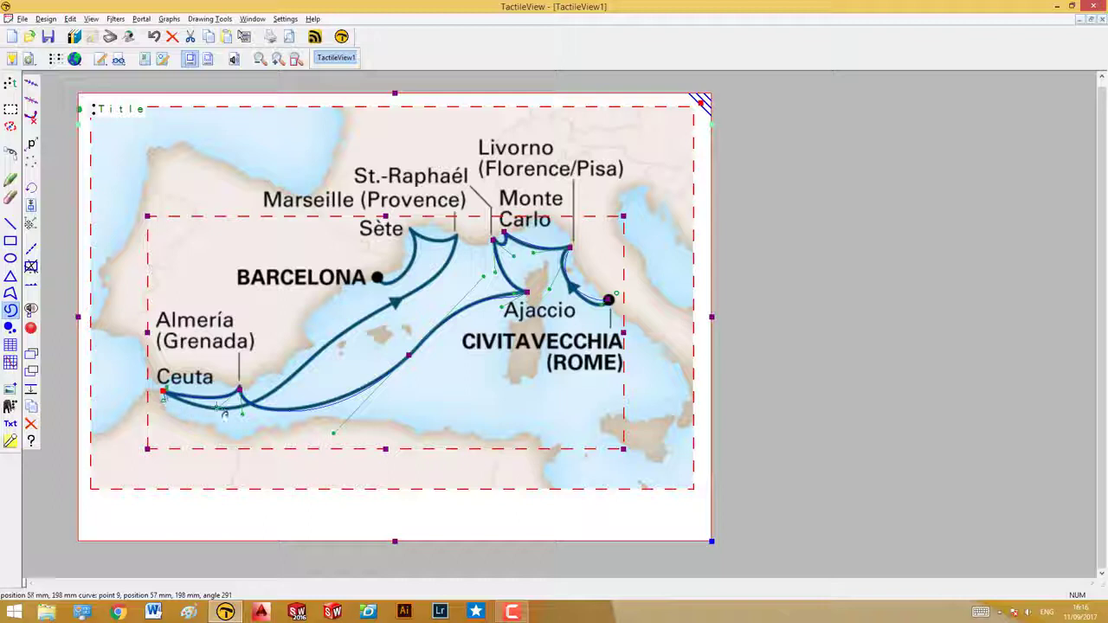
pyautogui.moveTo(342, 332); pyautogui.dragTo(441, 310)
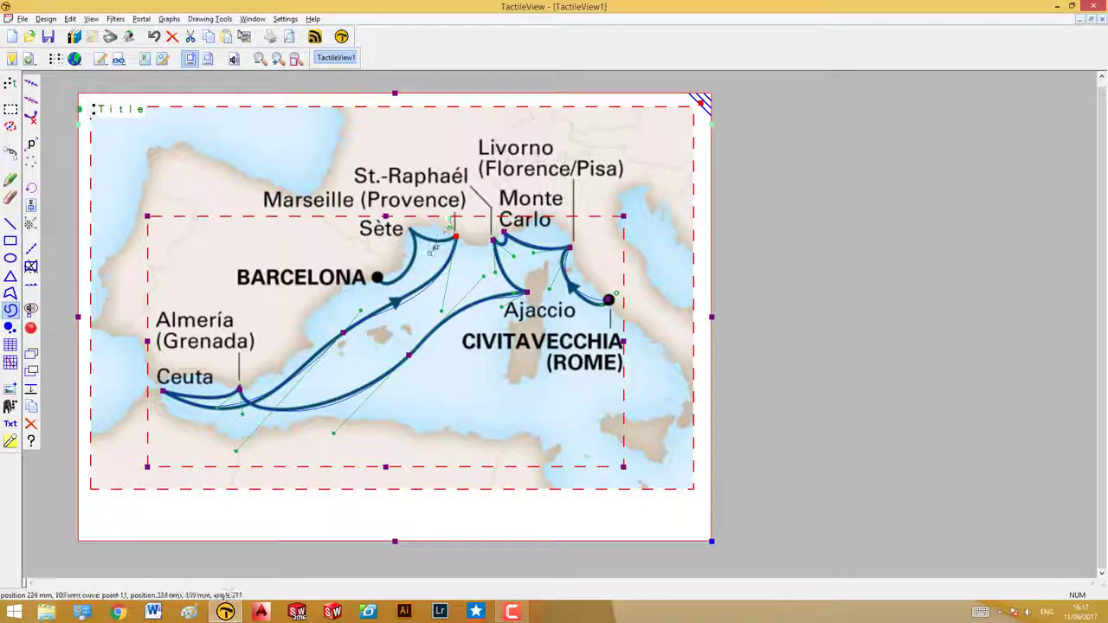
pyautogui.click(409, 230)
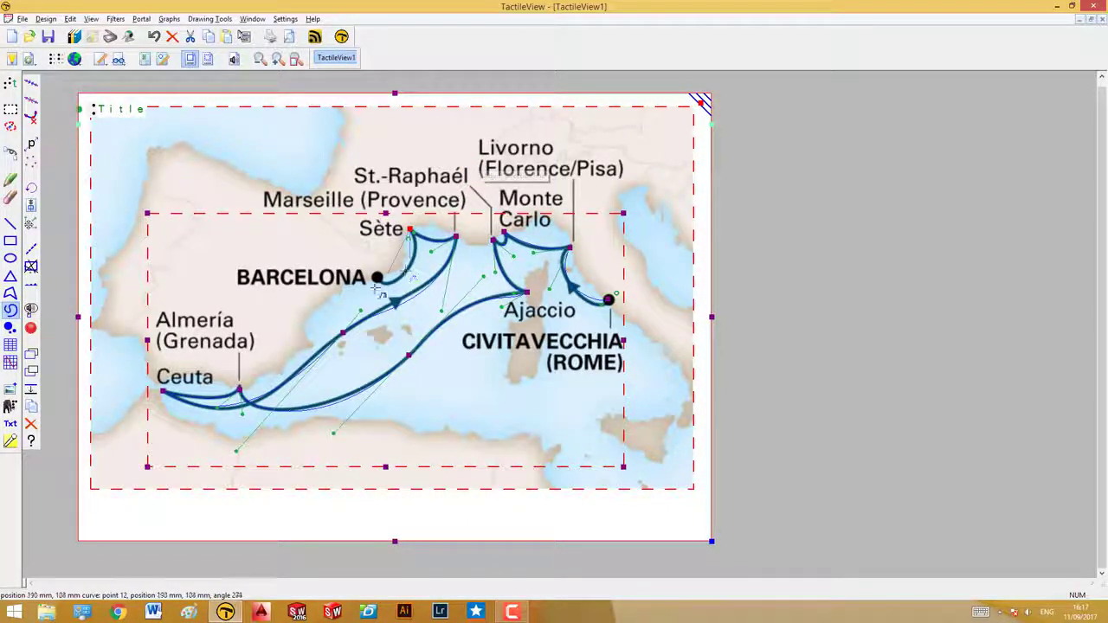
pyautogui.click(377, 278)
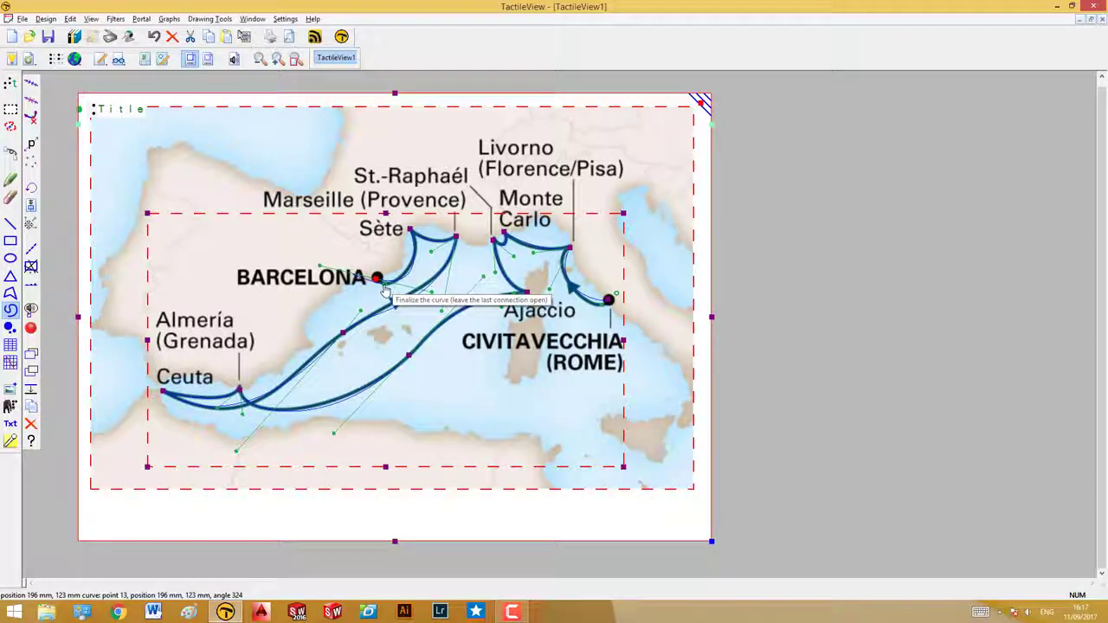
pyautogui.click(386, 290)
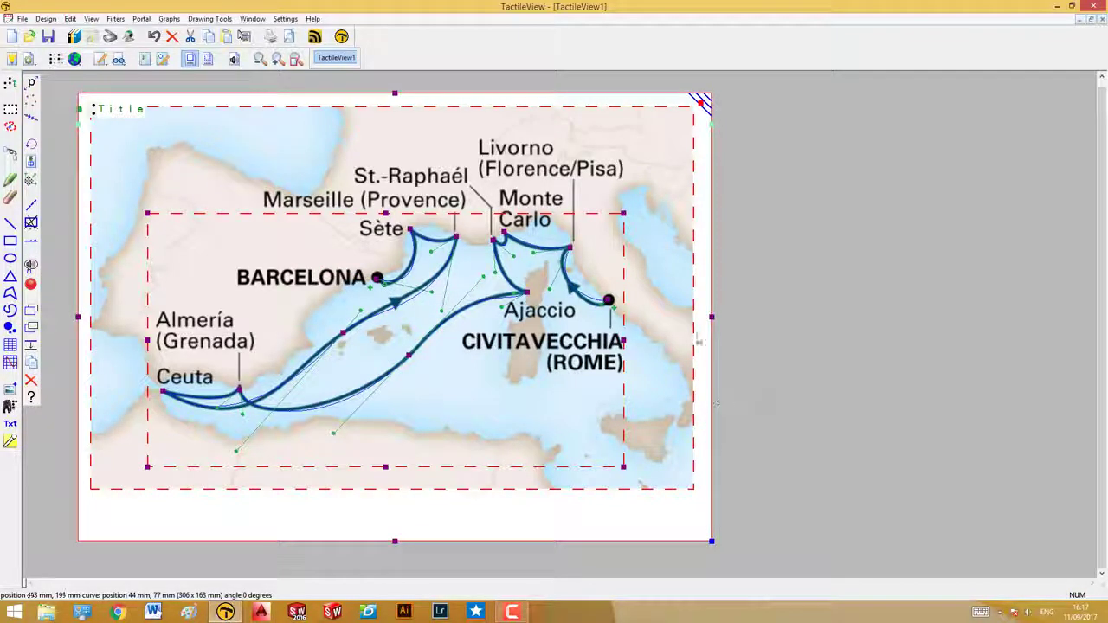
# Trace the coastlines of the mainland and islands with new curves, starting at the Atlantic coast of France
pyautogui.click(10, 310)
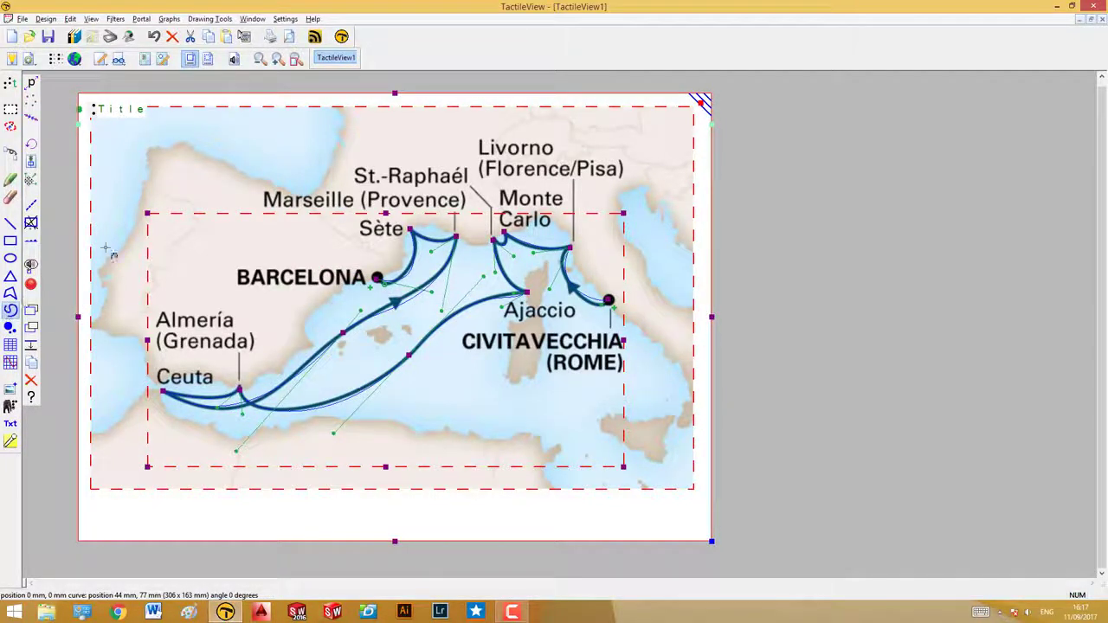
pyautogui.click(334, 108)
pyautogui.click(346, 121)
pyautogui.click(338, 134)
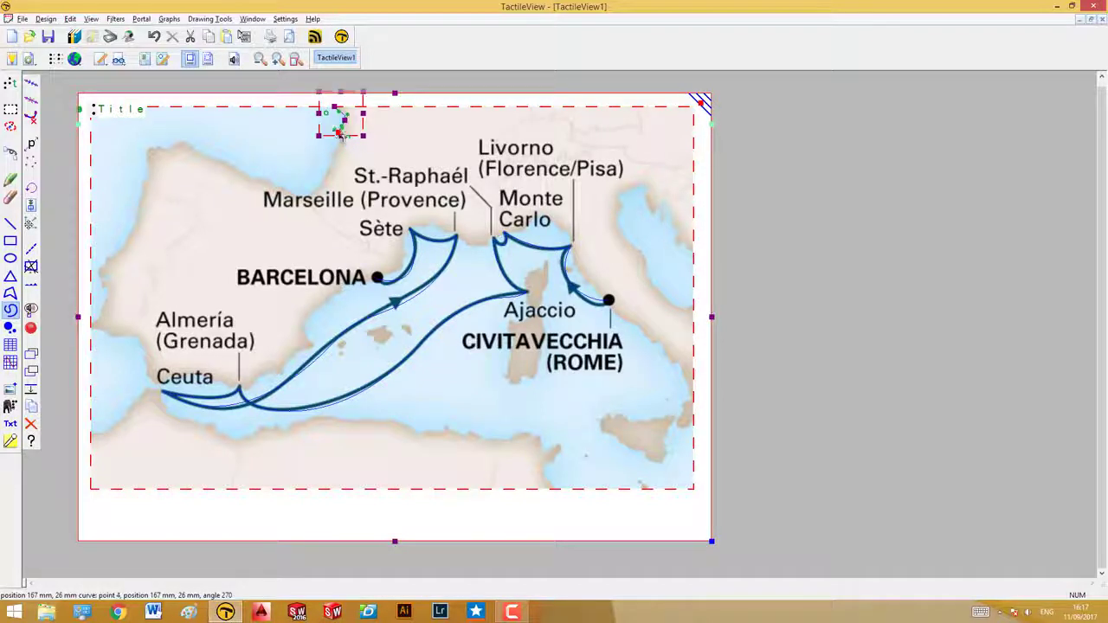
pyautogui.click(345, 145)
pyautogui.click(337, 142)
pyautogui.moveTo(333, 155)
pyautogui.mouseDown()
pyautogui.moveTo(301, 204)
pyautogui.moveTo(176, 138)
pyautogui.moveTo(179, 154)
pyautogui.moveTo(147, 158)
pyautogui.moveTo(105, 269)
pyautogui.mouseUp()
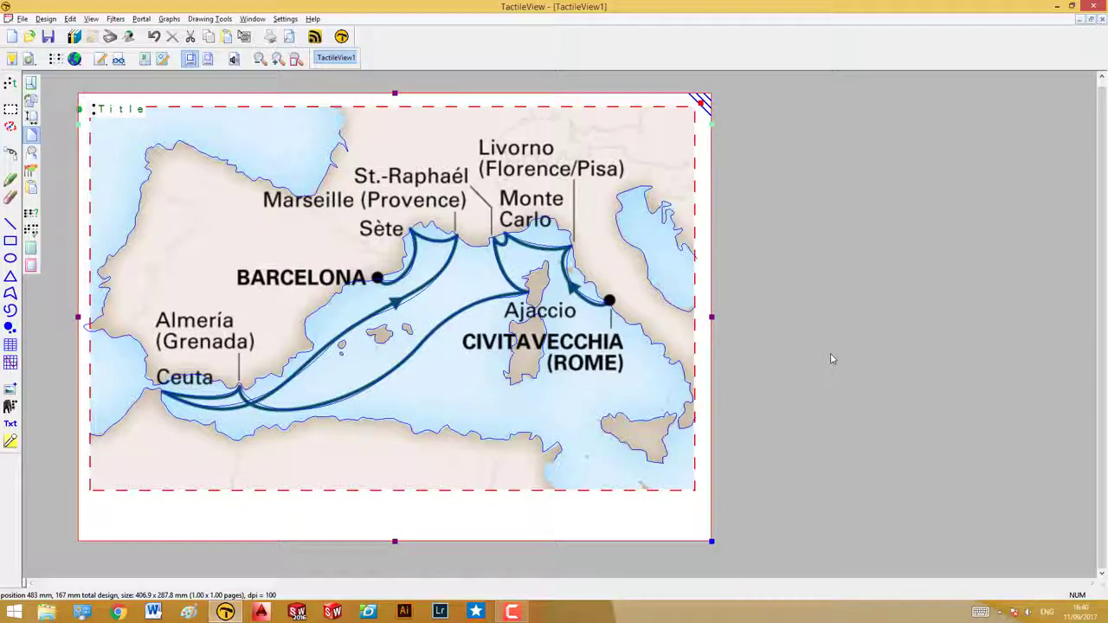
# Delete the imported map image from beneath the traced lines
pyautogui.click(636, 484)
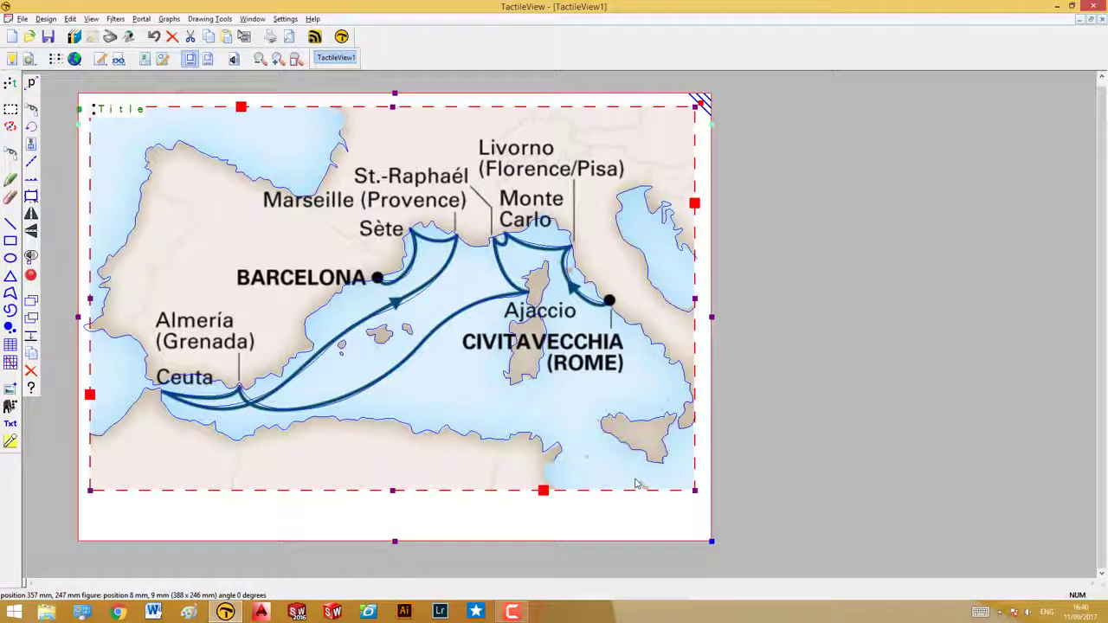
pyautogui.press('Delete')
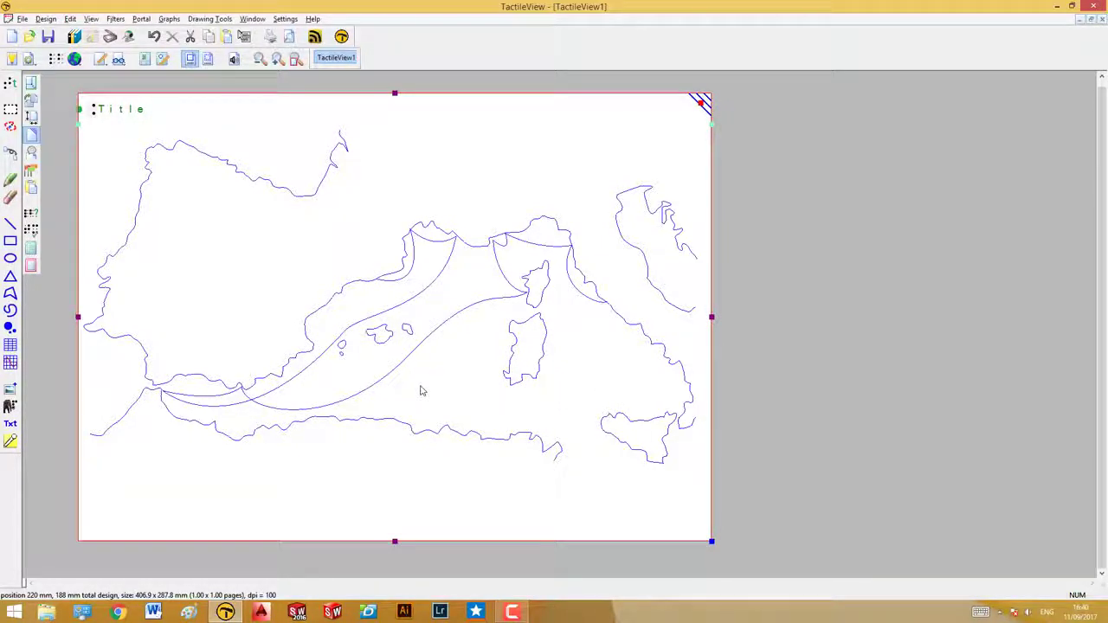
# Change the line style of the cruise route curve to a dashed pattern
pyautogui.click(408, 363)
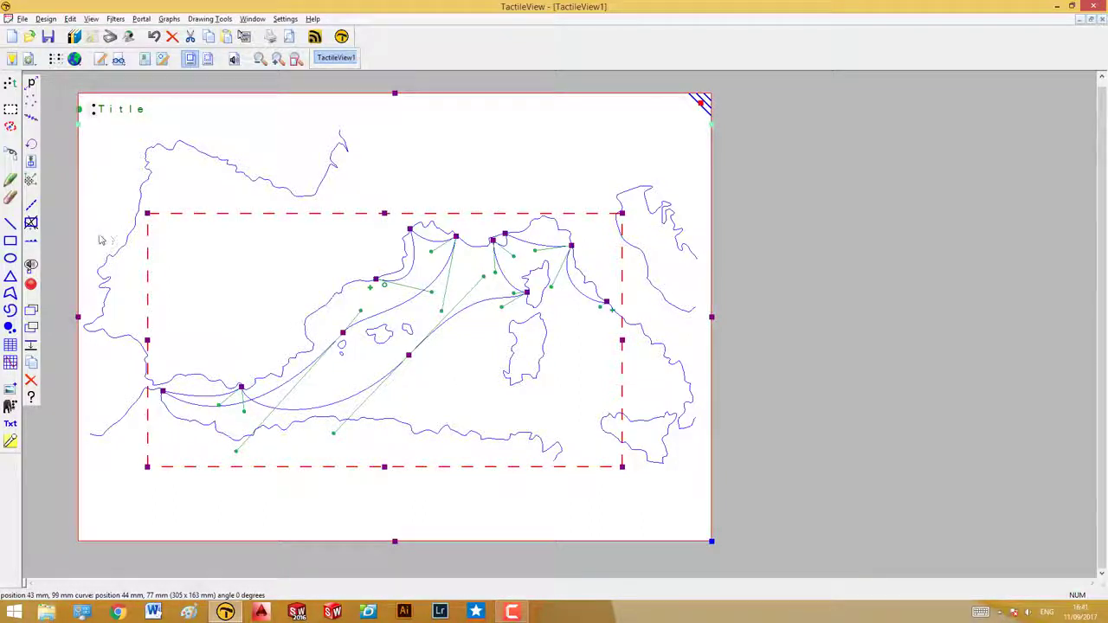
pyautogui.click(30, 206)
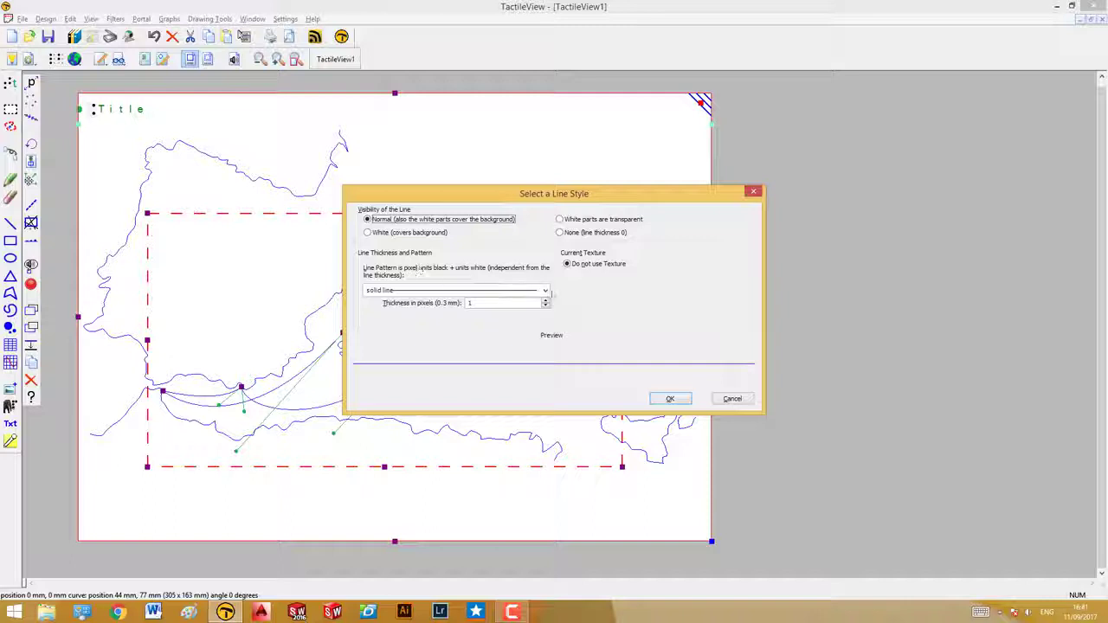
pyautogui.click(545, 290)
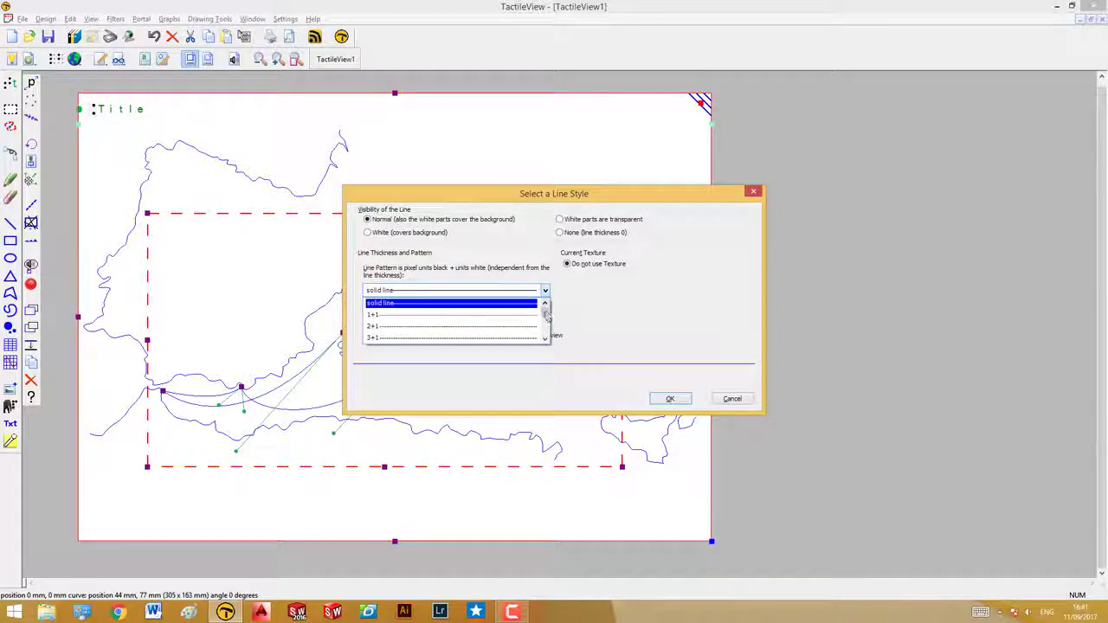
pyautogui.moveTo(545, 316); pyautogui.dragTo(546, 329)
pyautogui.click(495, 335)
pyautogui.click(670, 398)
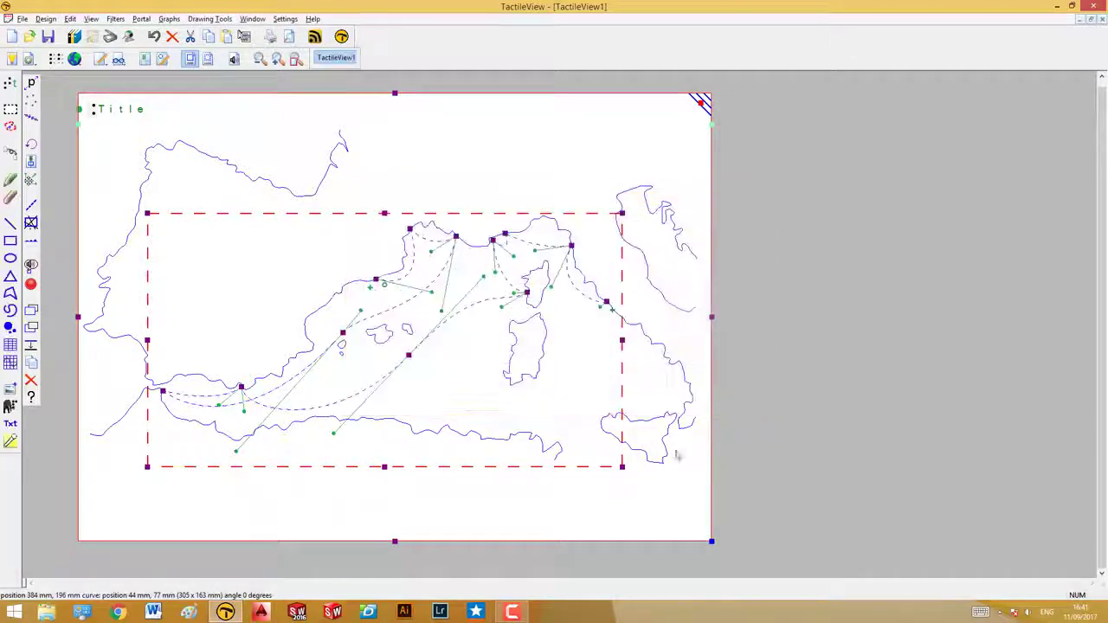
pyautogui.click(656, 513)
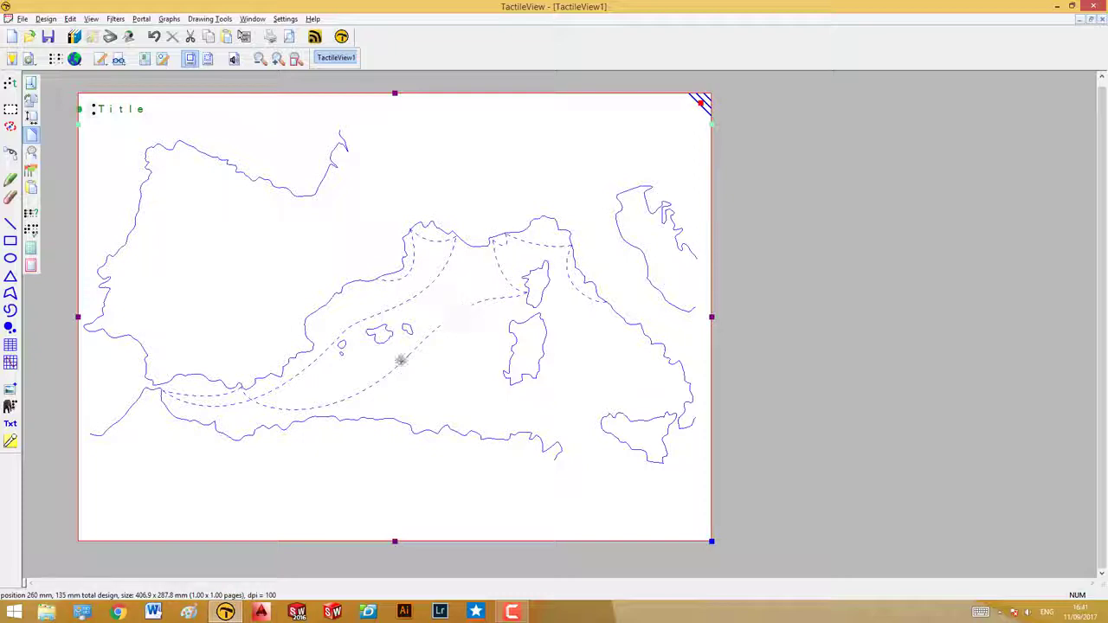
pyautogui.moveTo(401, 360); pyautogui.dragTo(354, 396)
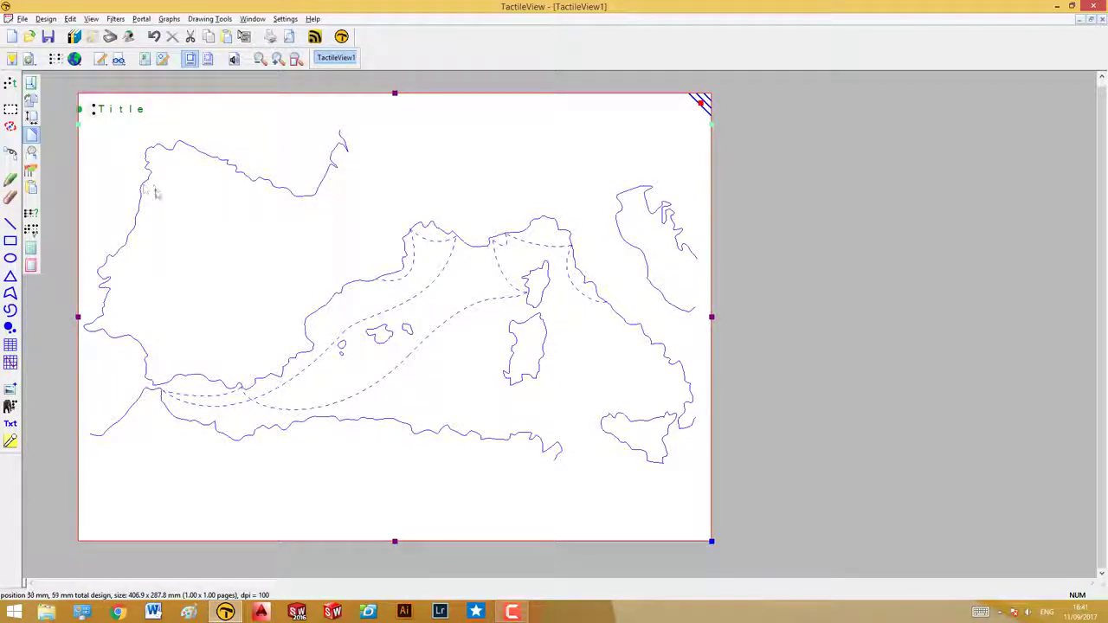
# Add the braille text label 1 beside the route's starting point at Civitavecchia
pyautogui.click(10, 83)
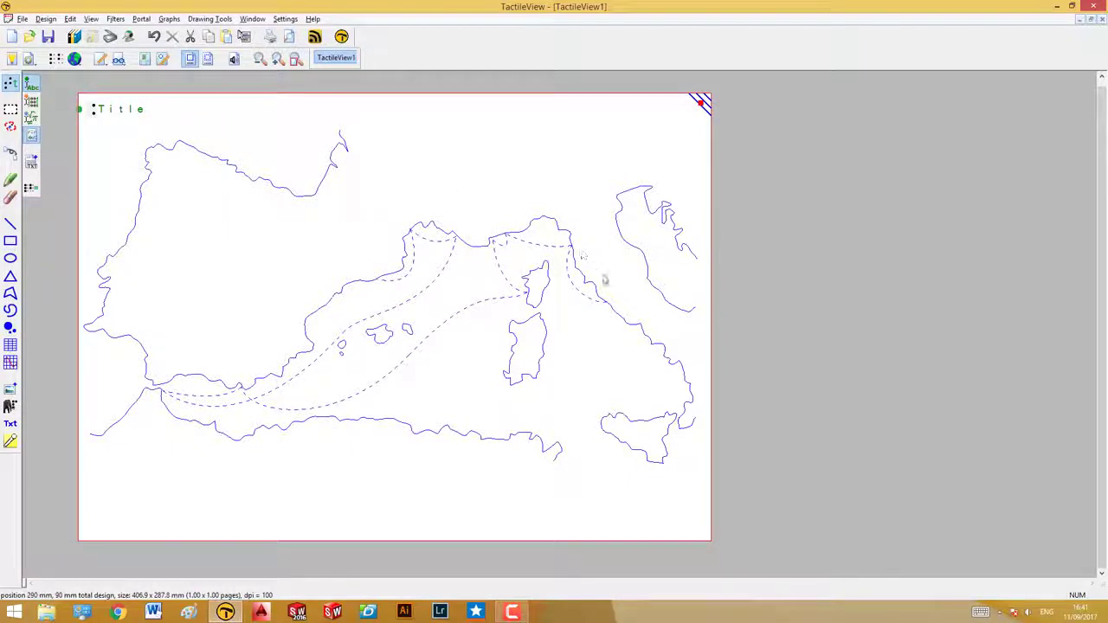
pyautogui.click(614, 292)
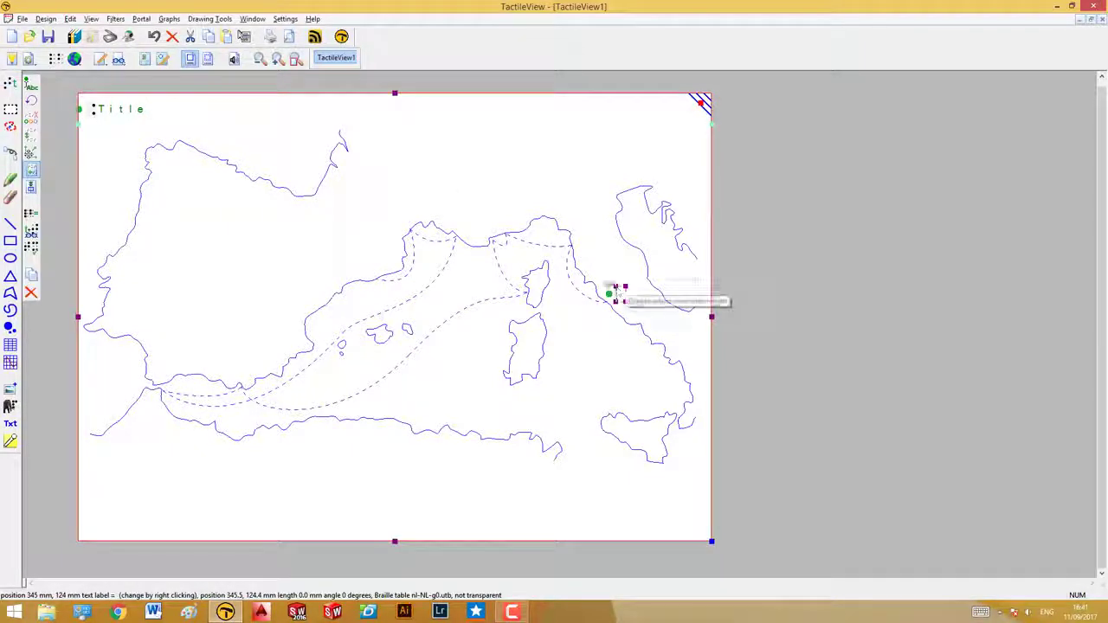
pyautogui.press('Escape')
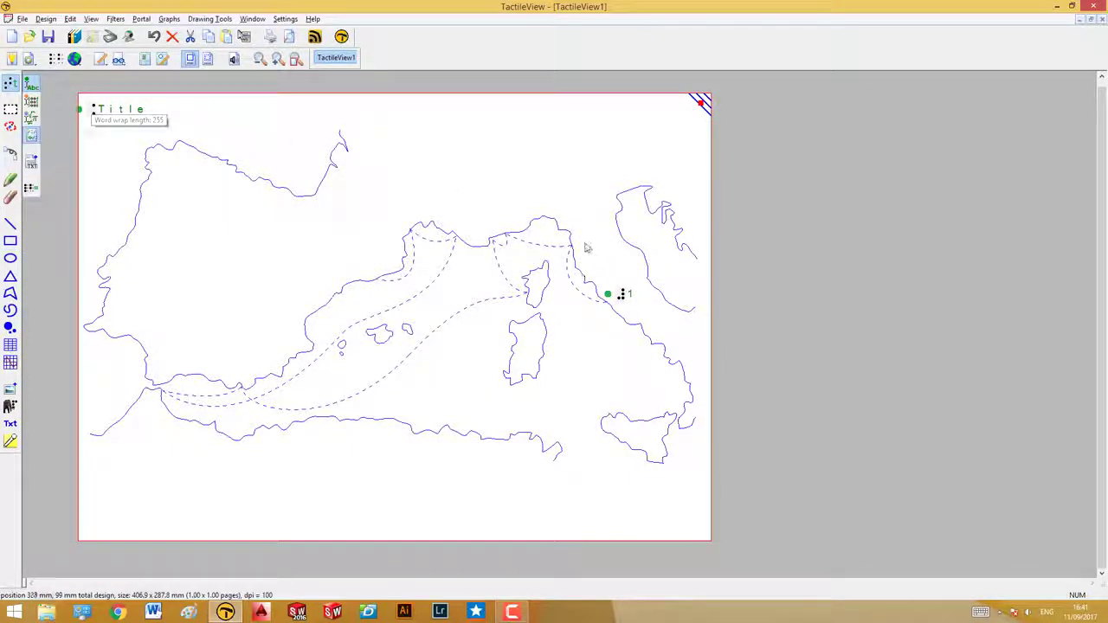
# Add braille text labels 2, 3 and 4 beside the successive ports along the northern coast, nudging label 4 clear of the coastline
pyautogui.click(586, 249)
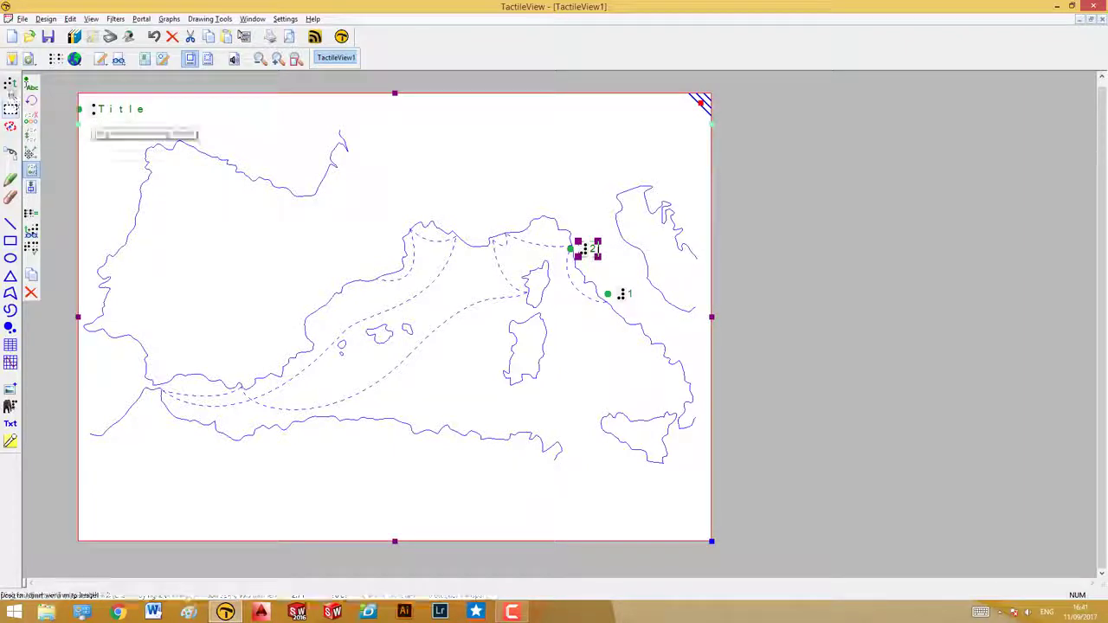
pyautogui.click(511, 219)
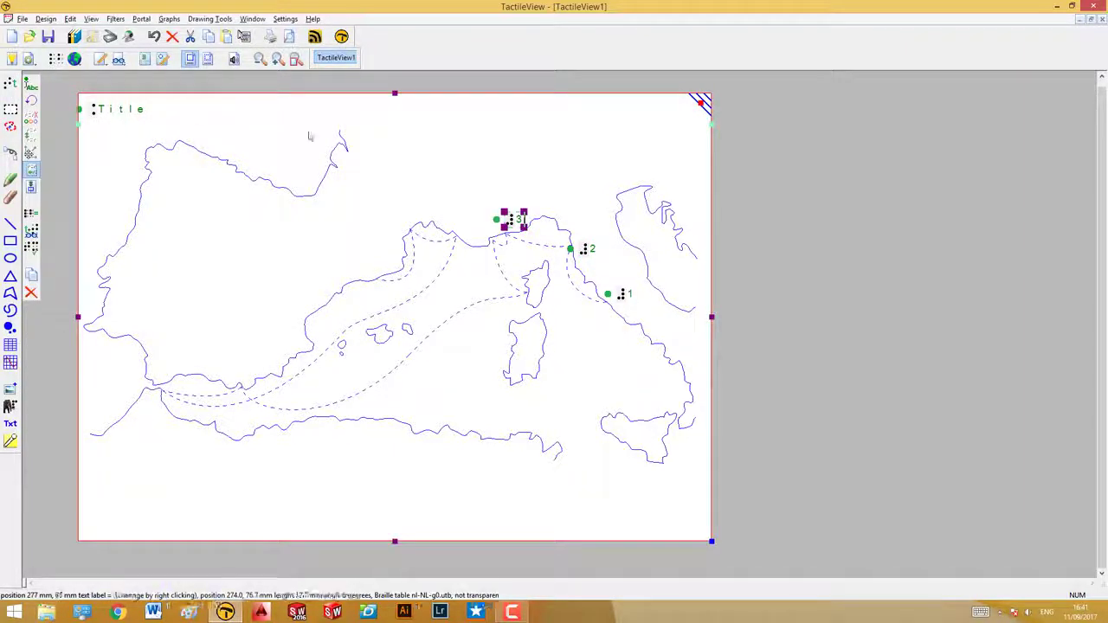
pyautogui.press('Escape')
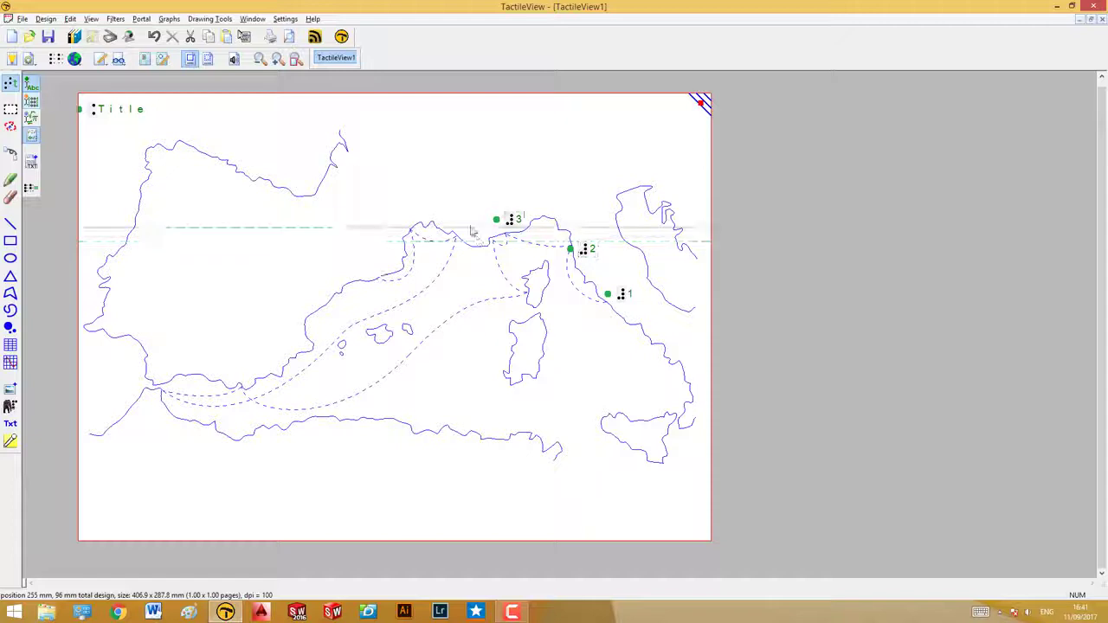
pyautogui.click(474, 232)
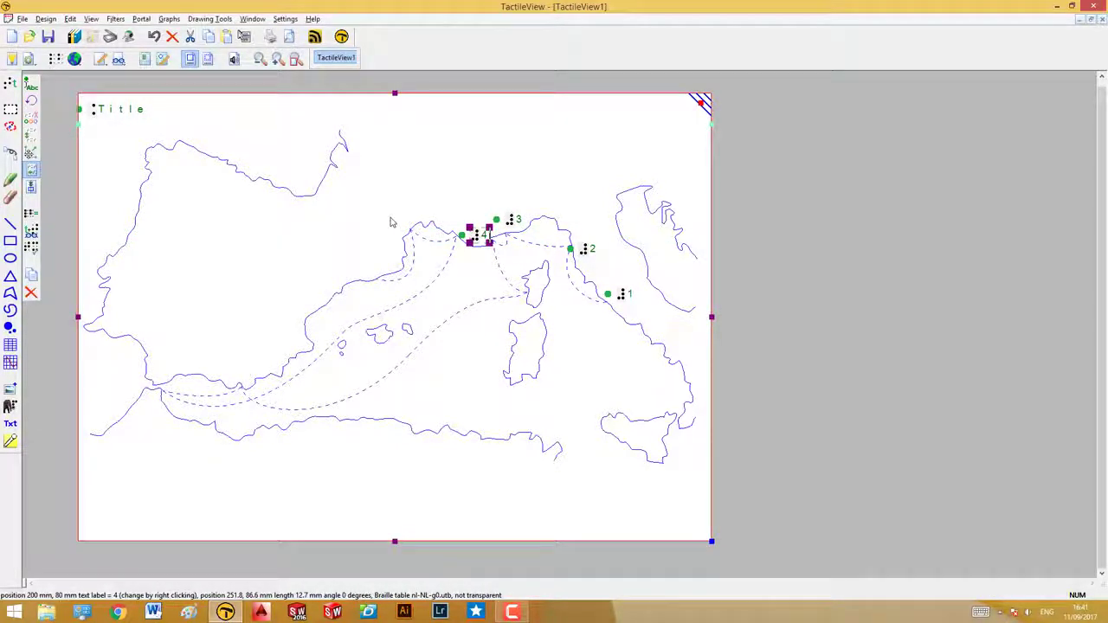
pyautogui.moveTo(479, 234); pyautogui.dragTo(477, 232)
pyautogui.press('Escape')
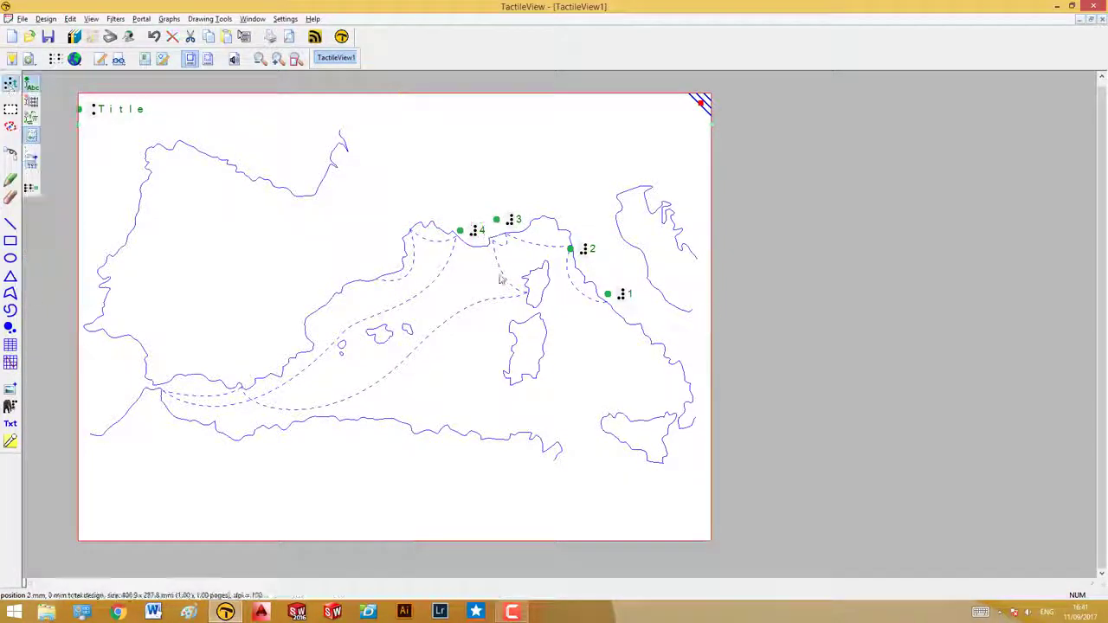
# Add the braille text label 5 just west of Corsica and shift it slightly away from the island's coast
pyautogui.click(511, 276)
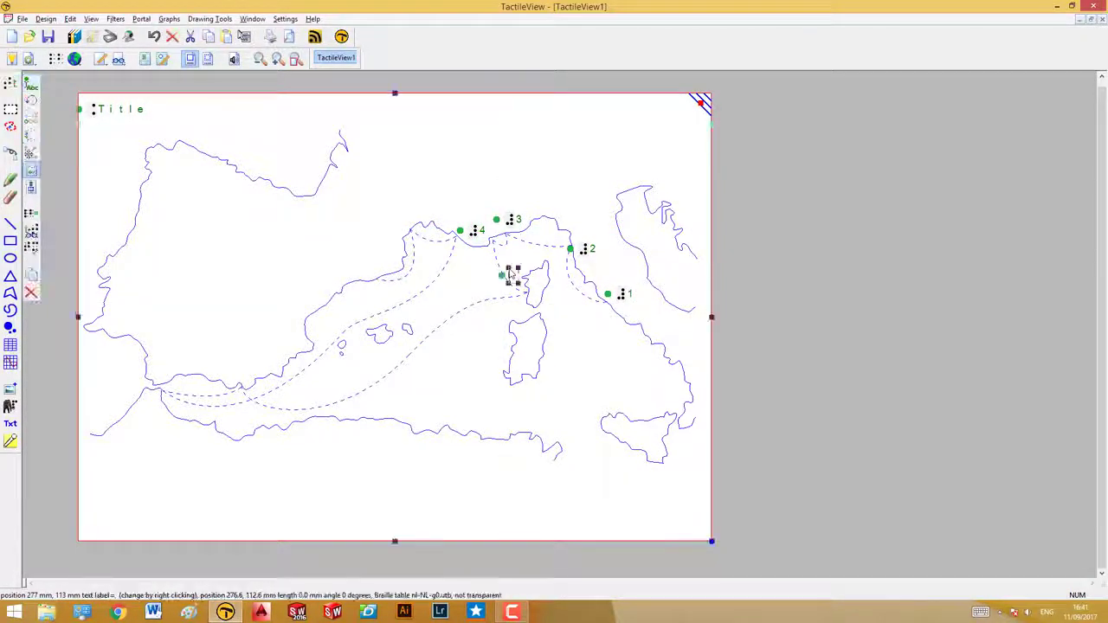
pyautogui.write('5')
pyautogui.press('Return')
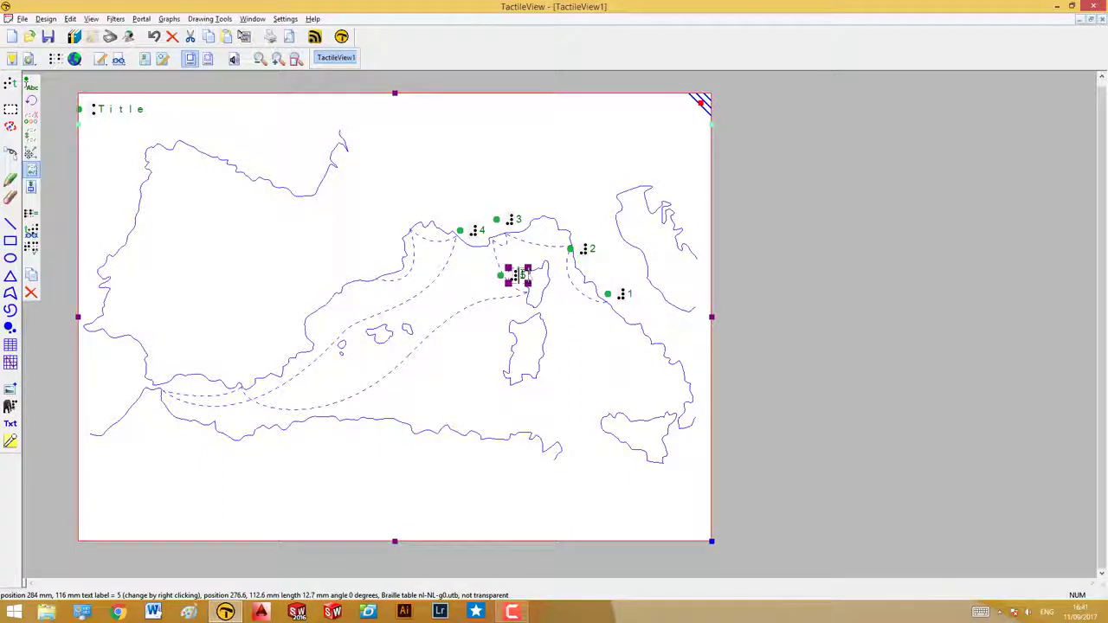
pyautogui.moveTo(520, 276); pyautogui.dragTo(515, 272)
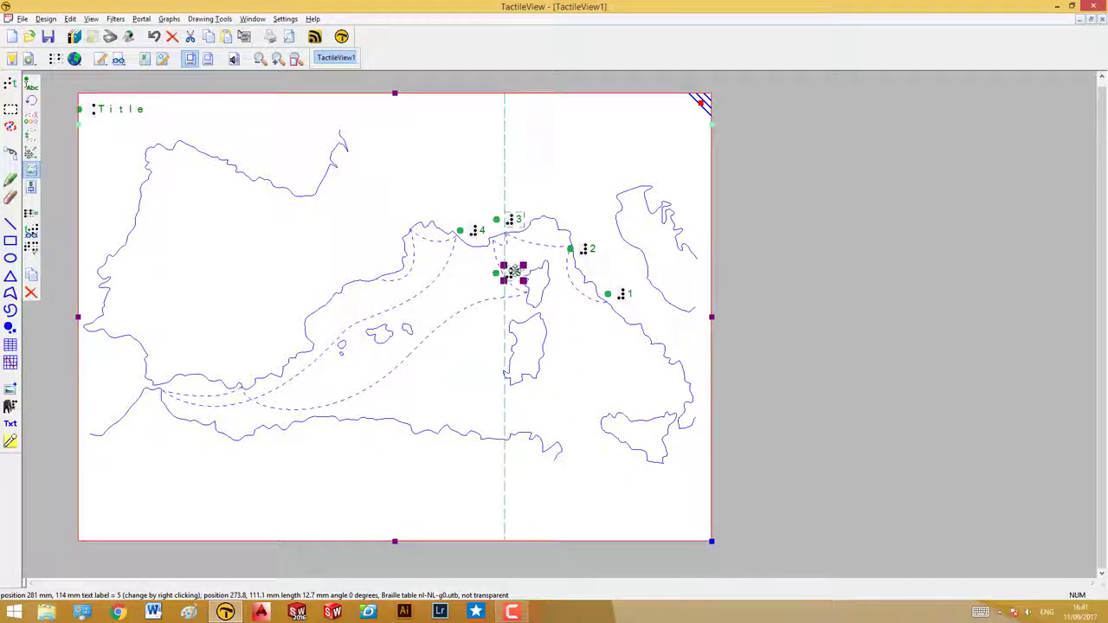
# Add a two-line braille legend below the North African coast, reading 1 Rome and 2 Livorno
pyautogui.click(109, 459)
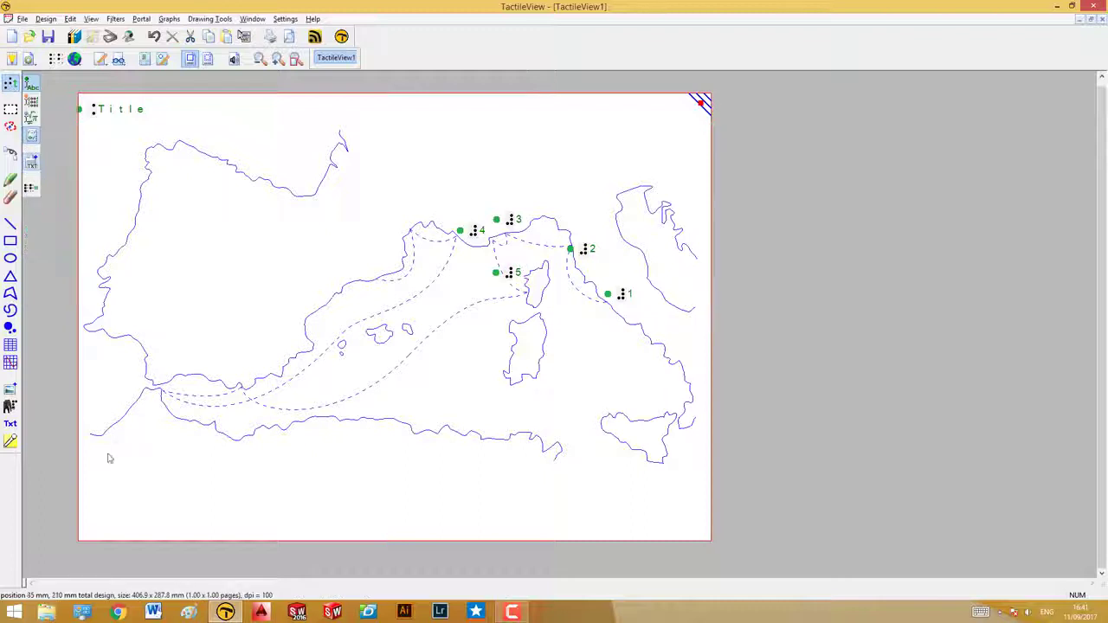
pyautogui.doubleClick(108, 459)
pyautogui.write('1')
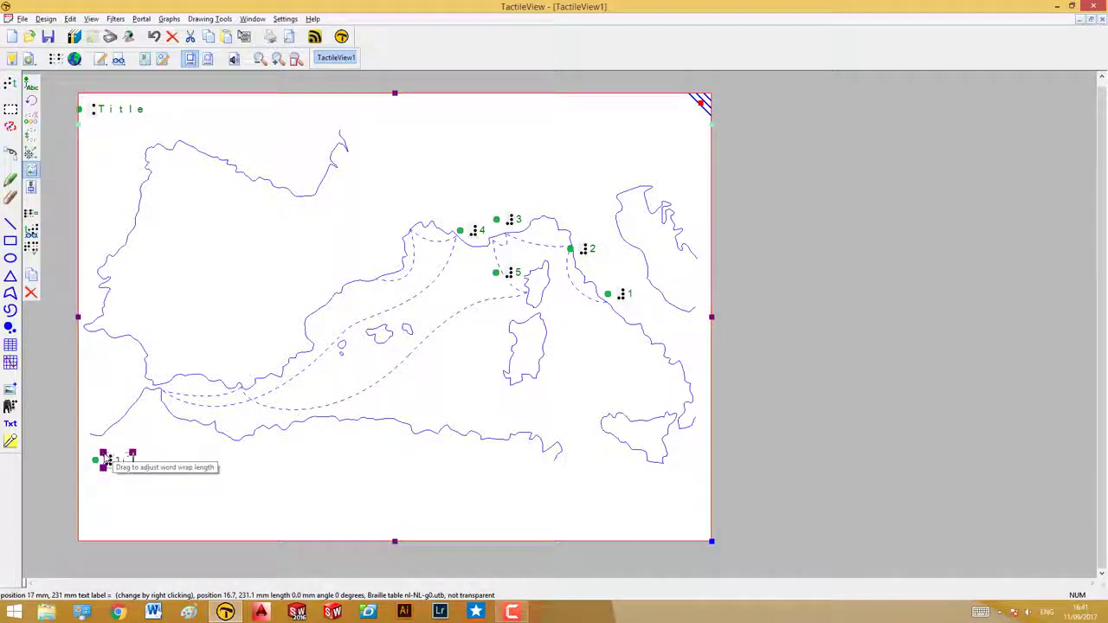
pyautogui.write(' Rome')
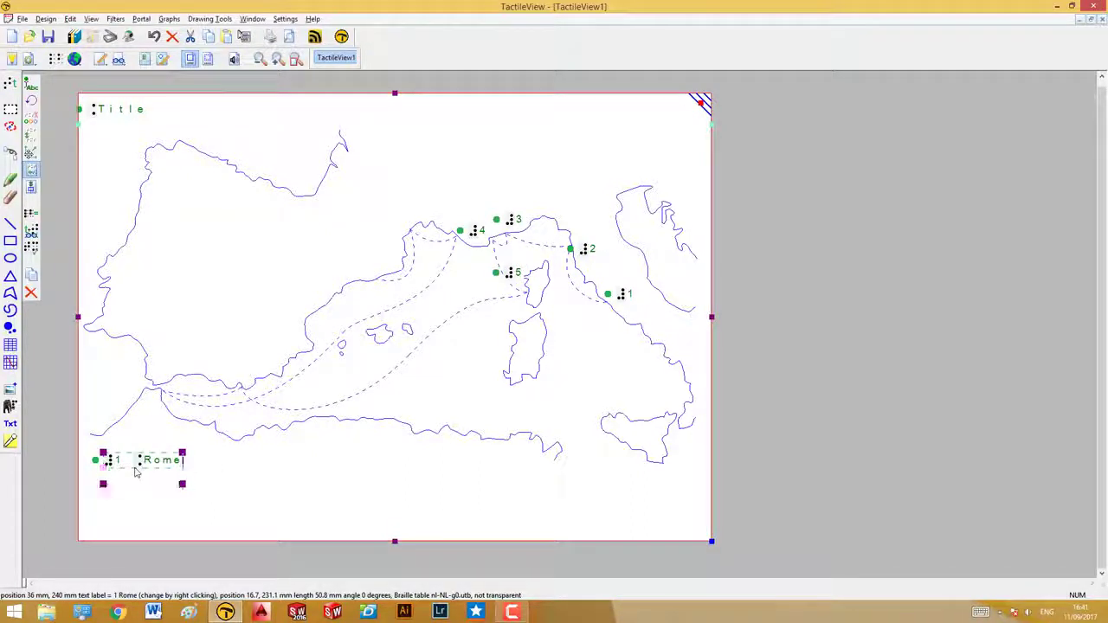
pyautogui.press('Return')
pyautogui.write('2')
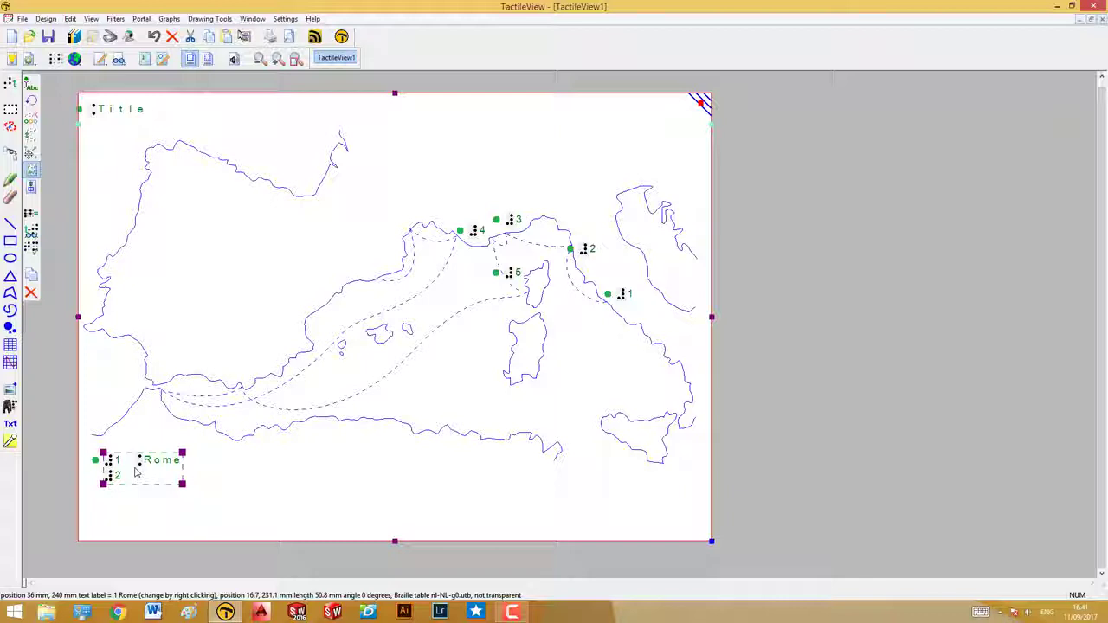
pyautogui.write(' Livorno')
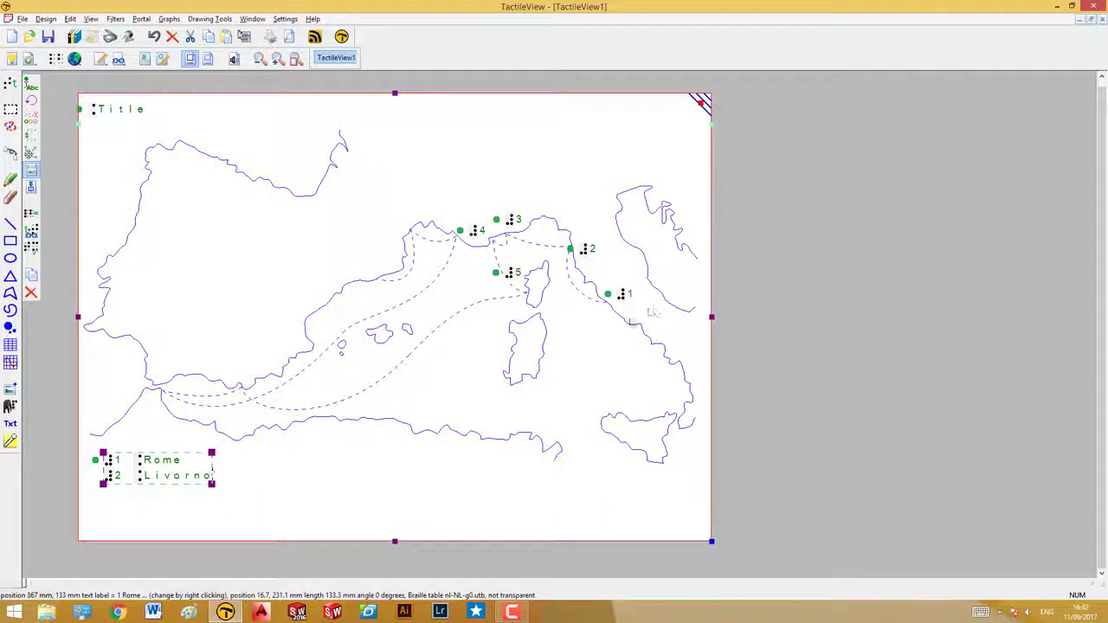
pyautogui.click(586, 353)
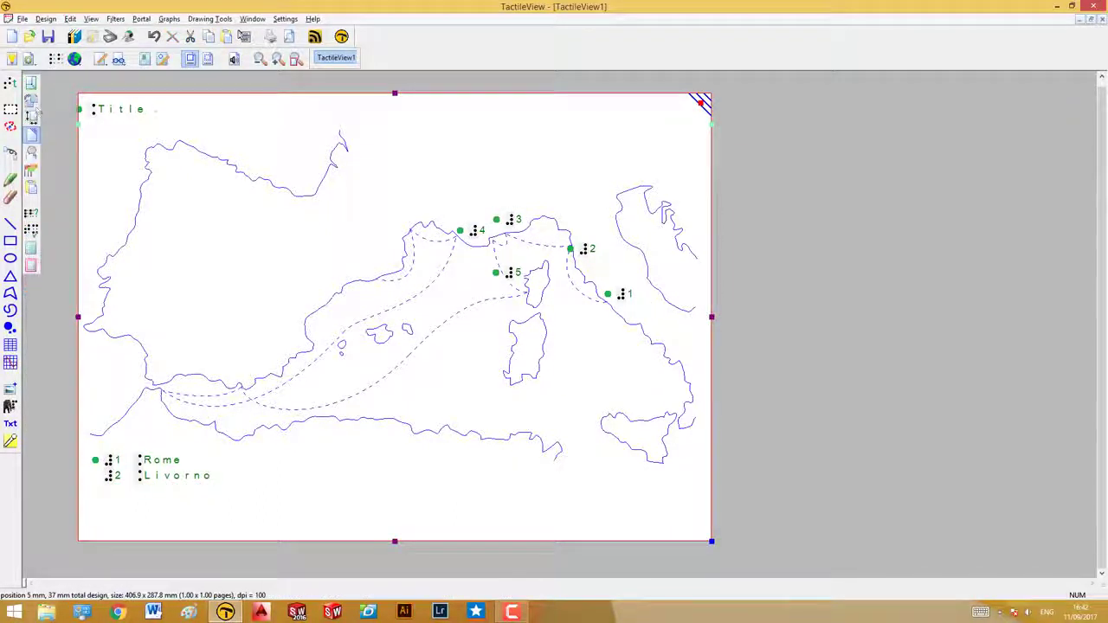
# Replace the placeholder title with "Mediterranean cruise - route and ports" and widen its word wrap so it fits on one line
pyautogui.click(145, 109)
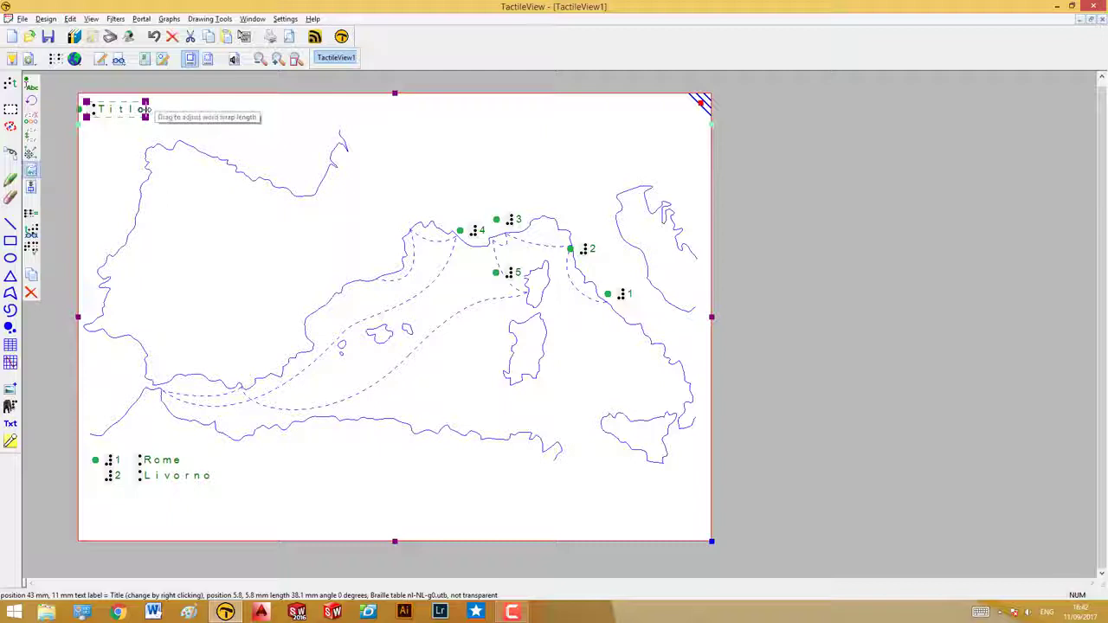
pyautogui.write('M')
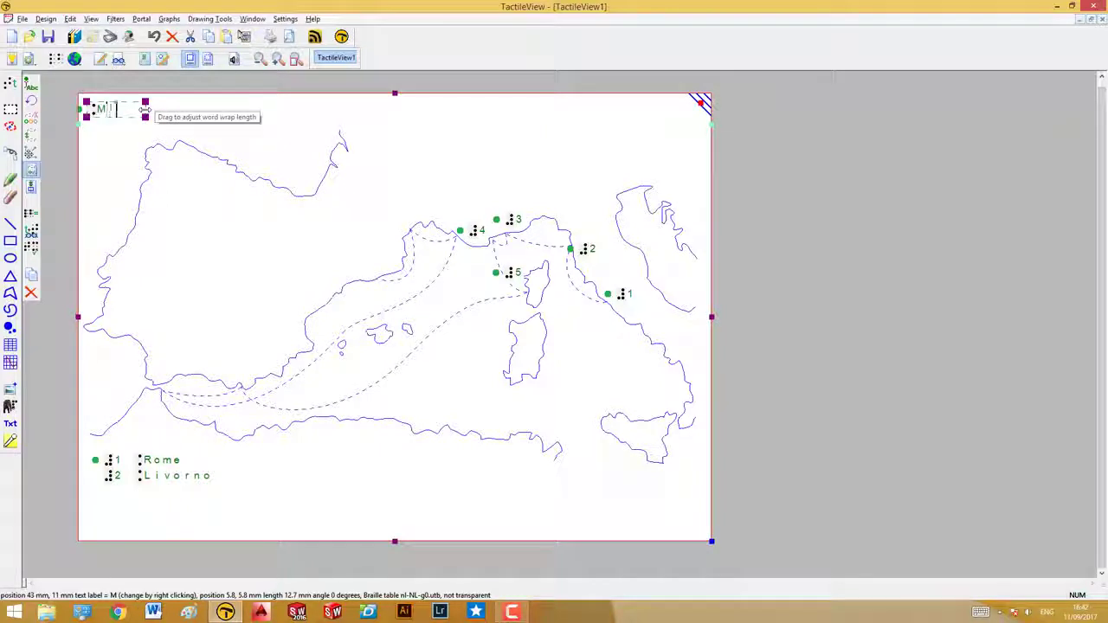
pyautogui.write('editerranean')
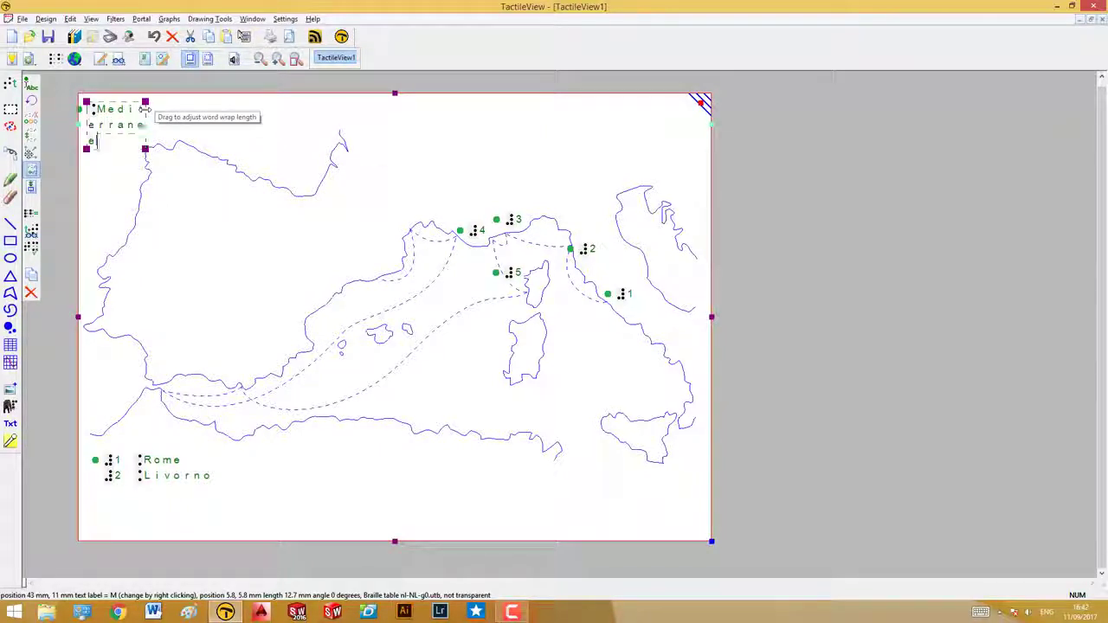
pyautogui.write(' cru')
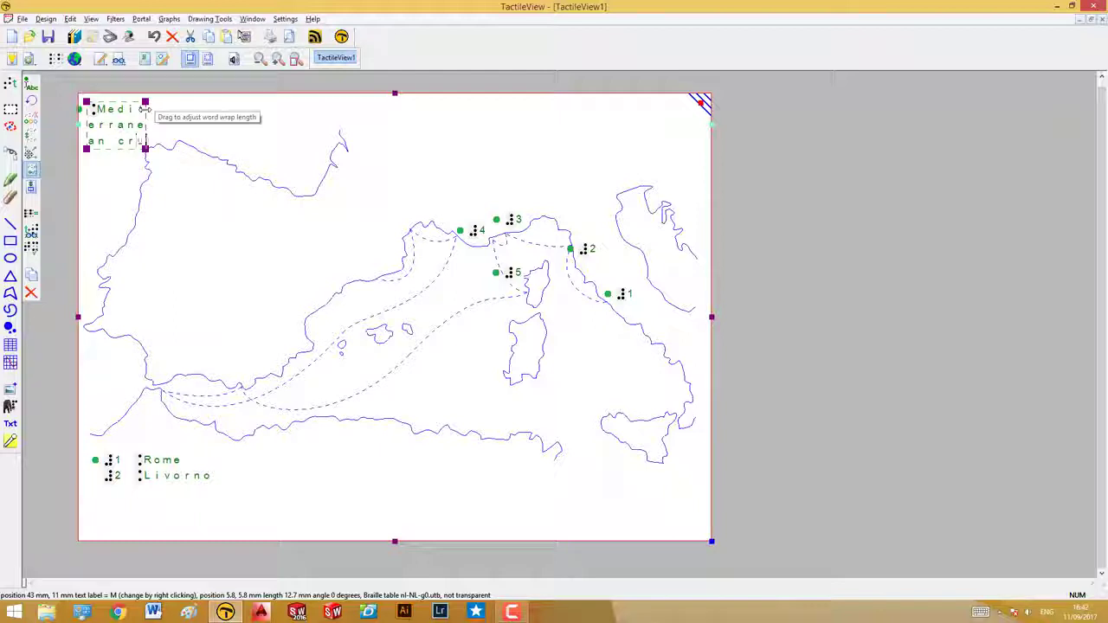
pyautogui.write('ise')
pyautogui.write(' route and')
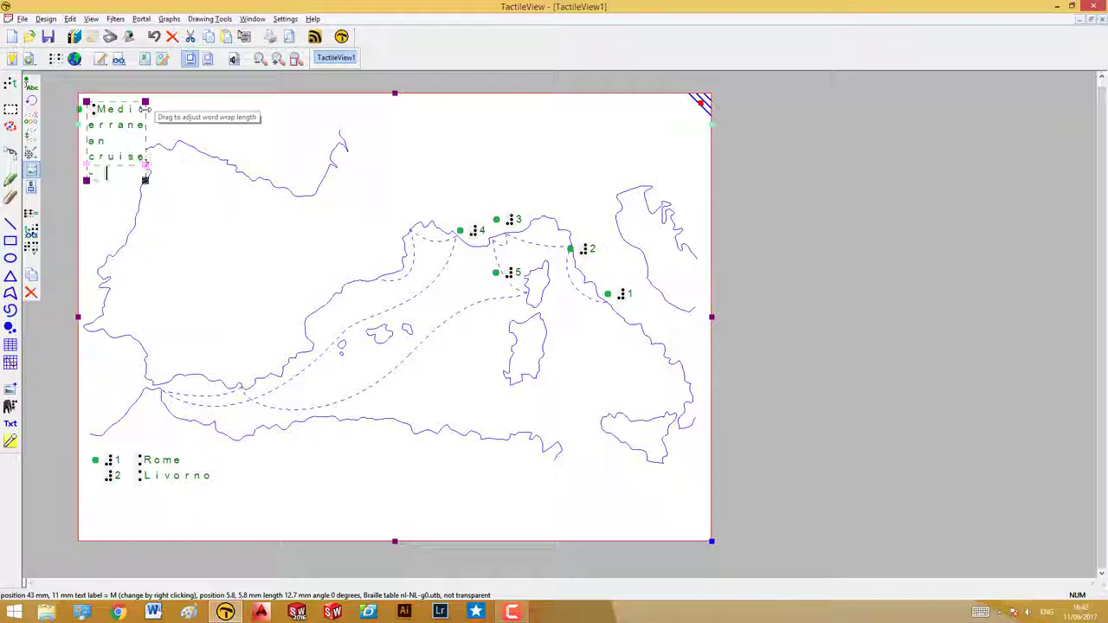
pyautogui.write(' d')
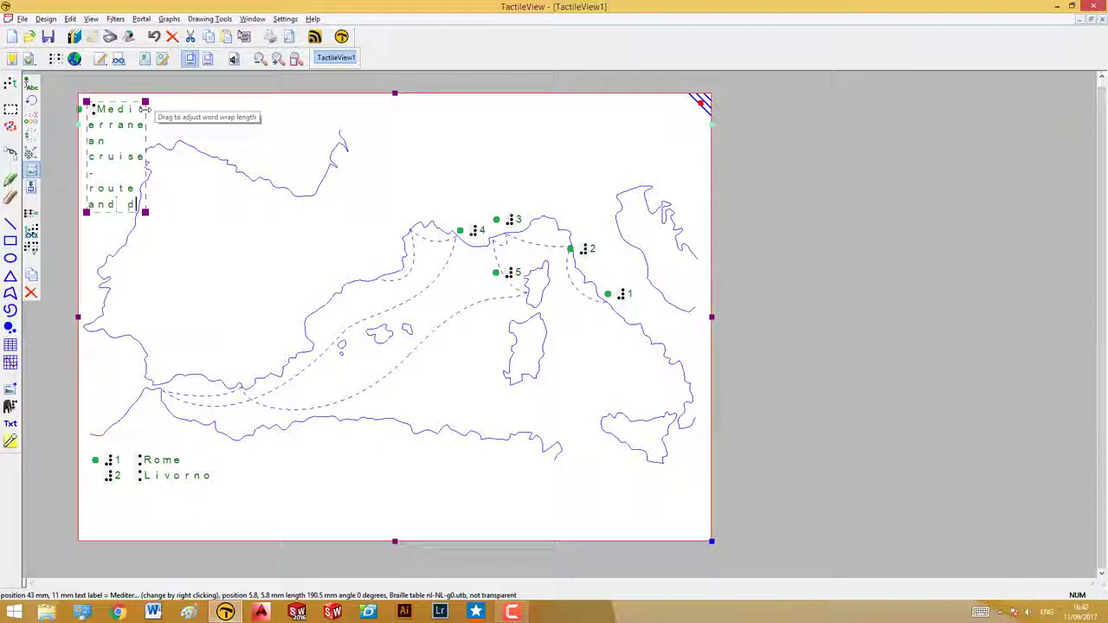
pyautogui.write('esti')
pyautogui.moveTo(145, 109); pyautogui.dragTo(472, 108)
pyautogui.click(520, 119)
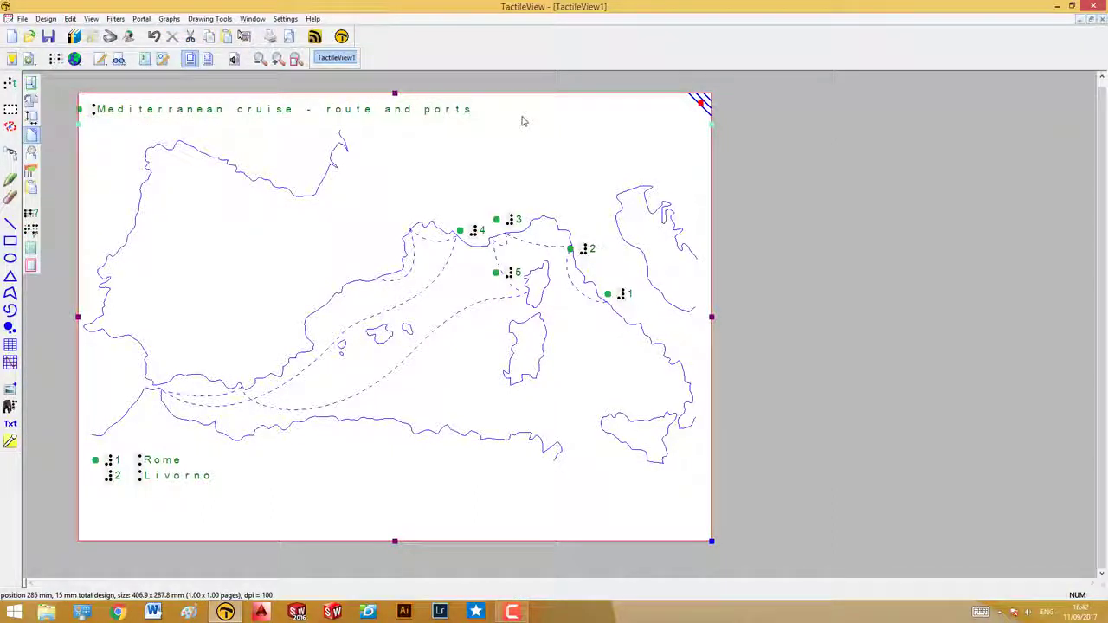